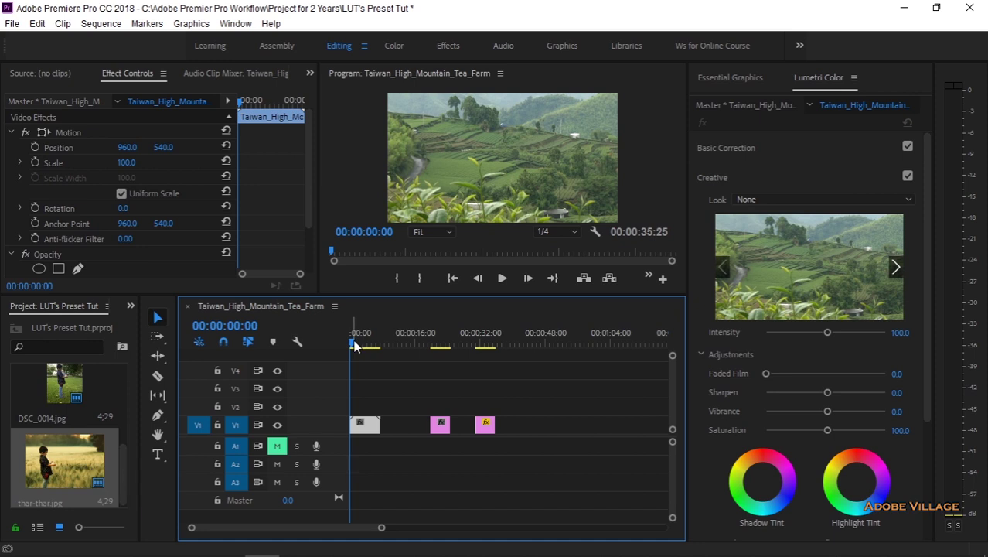
Scrub the timeline to preview the DSC_0014 photo and select that clip
{"action": "left_click_drag", "start_coordinate": [354, 345], "coordinate": [426, 345]}
{"action": "left_click_drag", "start_coordinate": [381, 527], "coordinate": [339, 527]}
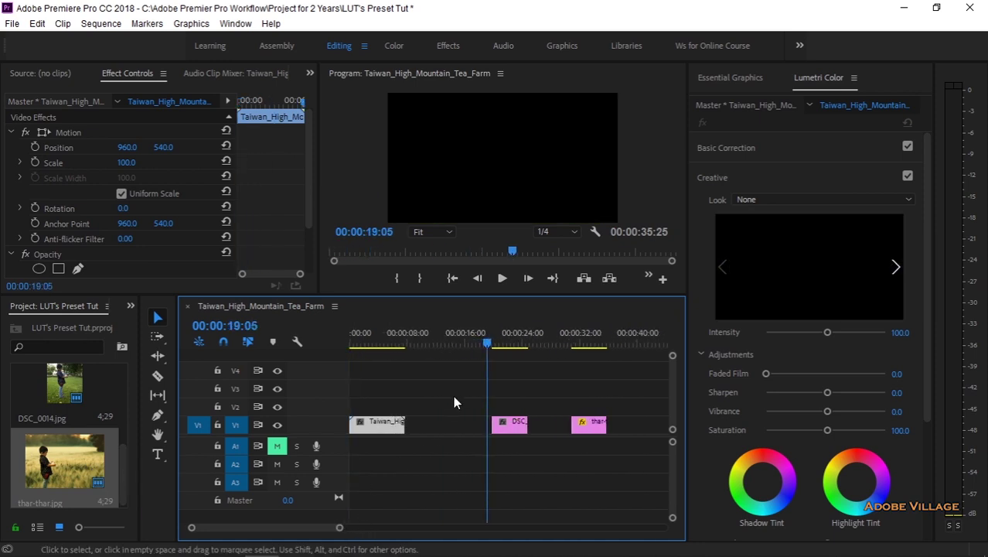
{"action": "left_click_drag", "start_coordinate": [487, 343], "coordinate": [572, 356]}
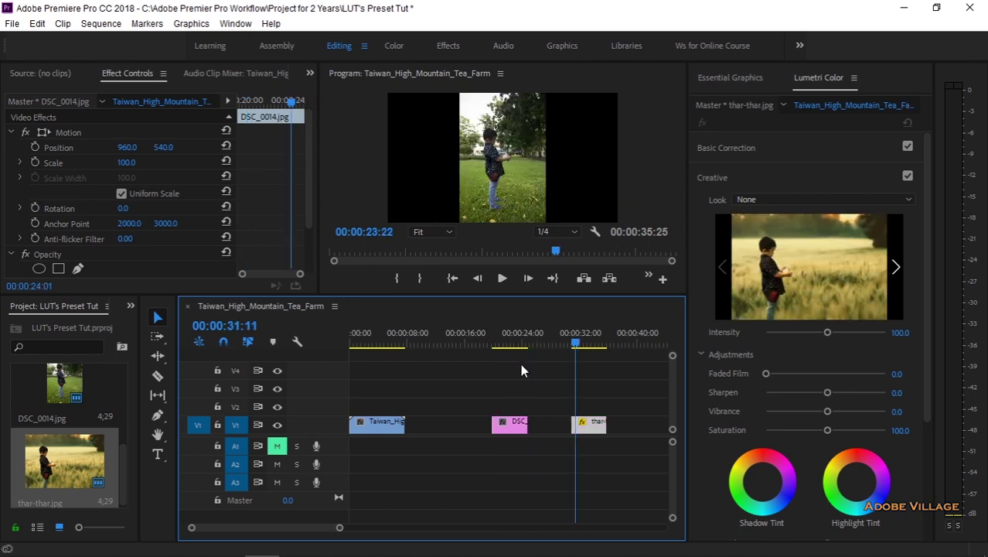
{"action": "left_click", "coordinate": [510, 415]}
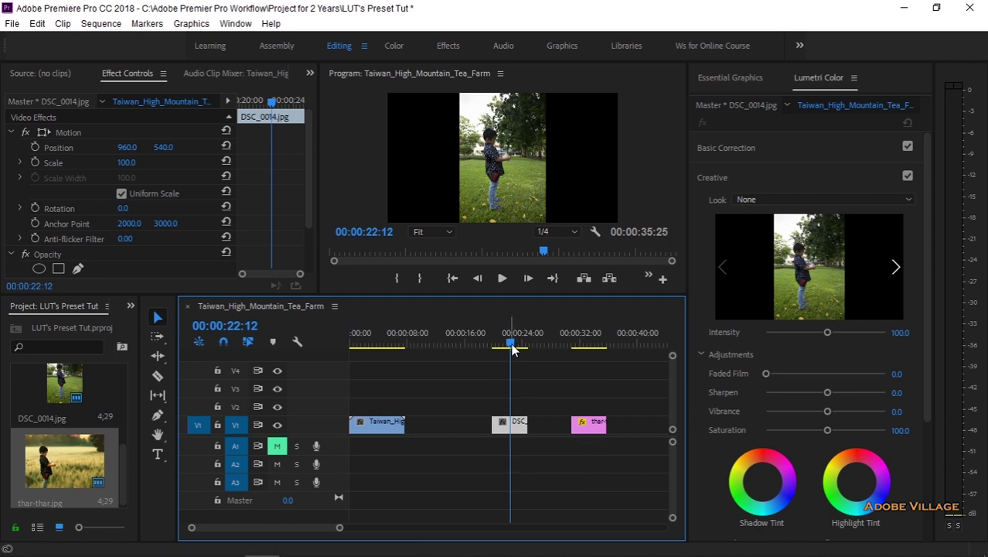
Preview the thar-thar photo, return the playhead to 22:12, and move thar-thar.jpg up onto V2
{"action": "left_click_drag", "start_coordinate": [511, 343], "coordinate": [579, 361]}
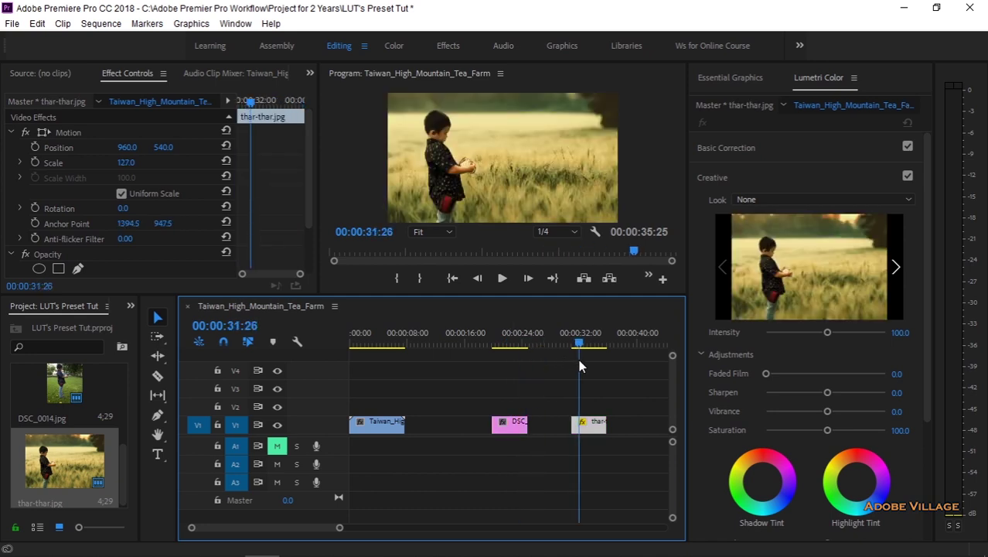
{"action": "left_click_drag", "start_coordinate": [579, 359], "coordinate": [577, 359]}
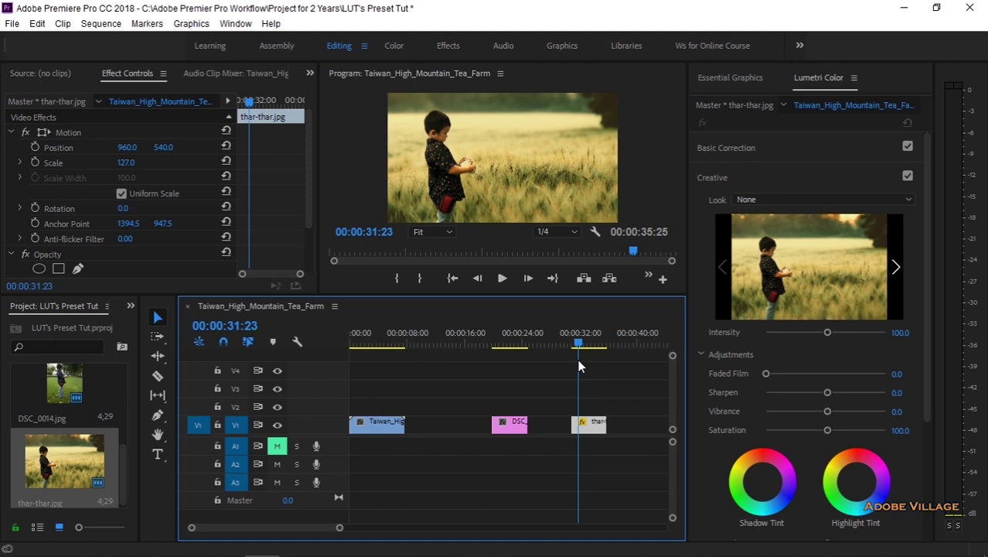
{"action": "left_click_drag", "start_coordinate": [577, 359], "coordinate": [576, 359]}
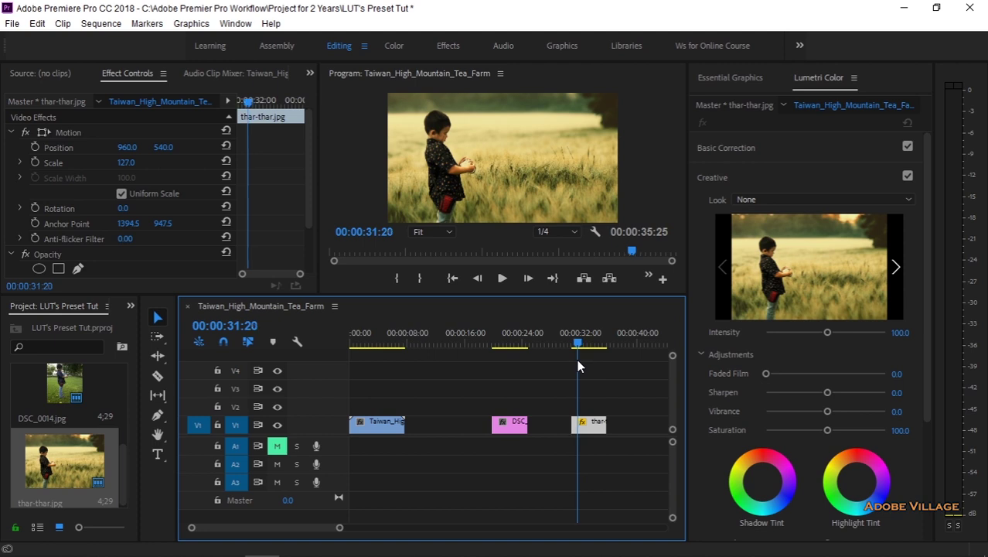
{"action": "left_click_drag", "start_coordinate": [577, 359], "coordinate": [517, 353]}
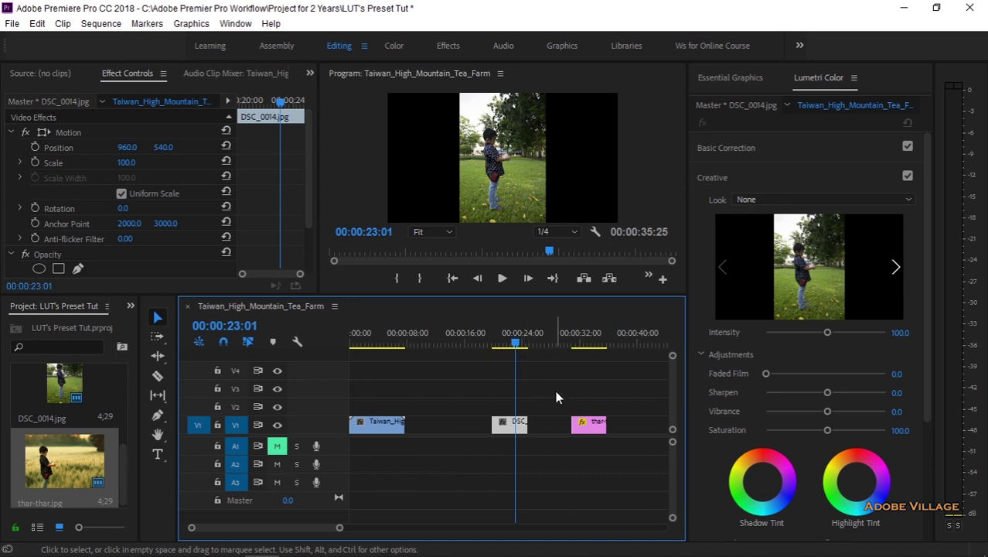
{"action": "left_click_drag", "start_coordinate": [517, 345], "coordinate": [511, 345]}
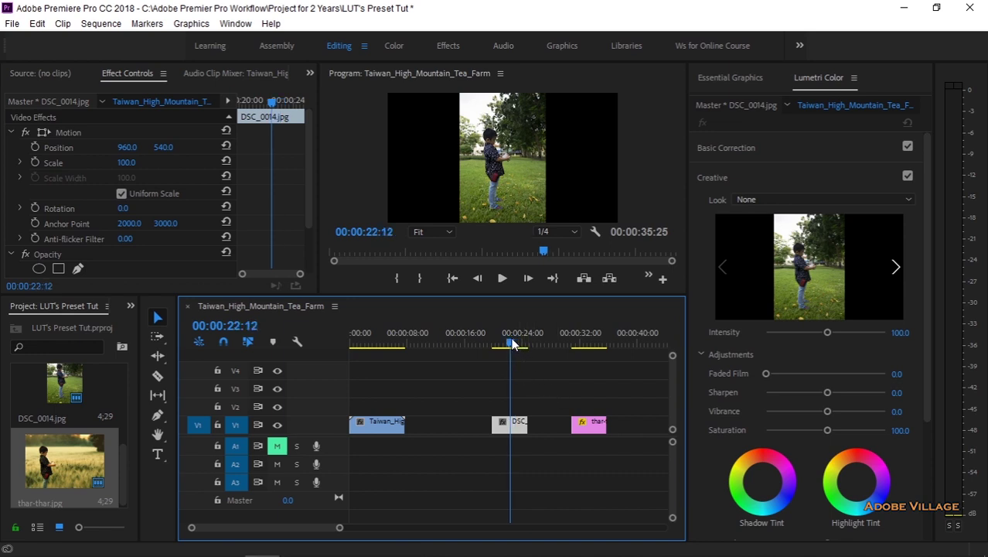
{"action": "left_click_drag", "start_coordinate": [589, 429], "coordinate": [539, 409]}
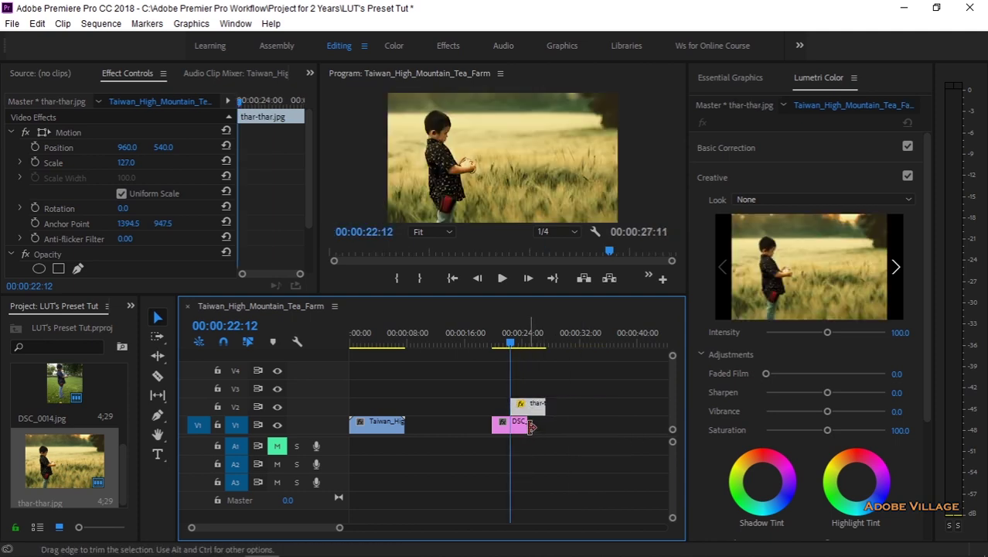
Zoom the timeline in on the two photos and make thar-thar.jpg start at 21:29
{"action": "left_click_drag", "start_coordinate": [338, 530], "coordinate": [308, 527]}
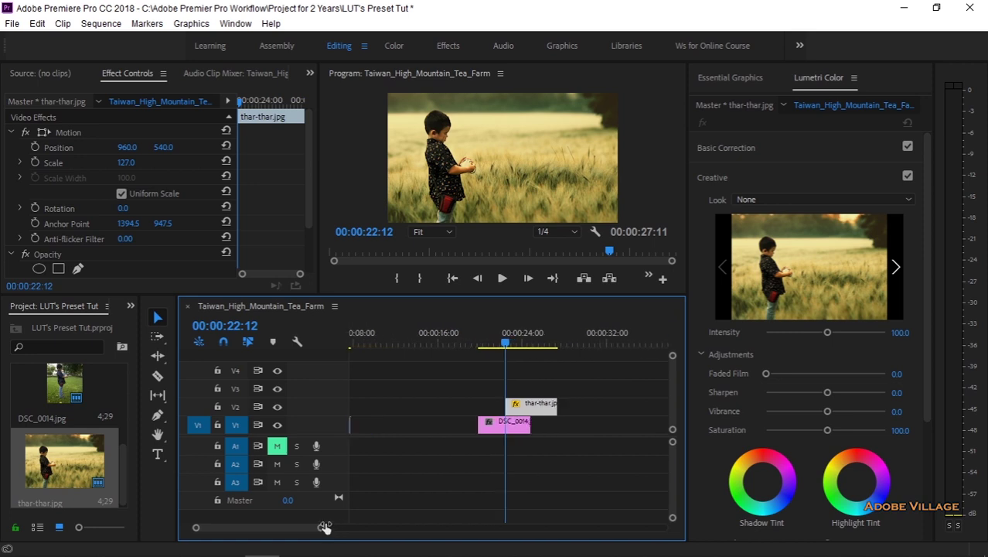
{"action": "left_click", "coordinate": [500, 344]}
{"action": "left_click_drag", "start_coordinate": [539, 403], "coordinate": [534, 403]}
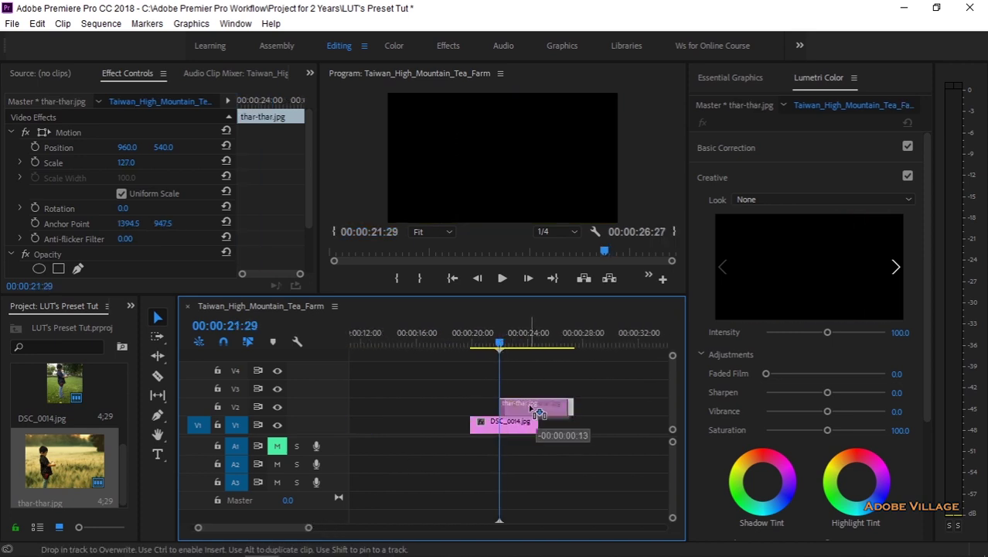
Bring up the Effects panel and try searching it for 'wipe', then clear the search
{"action": "left_click", "coordinate": [131, 306]}
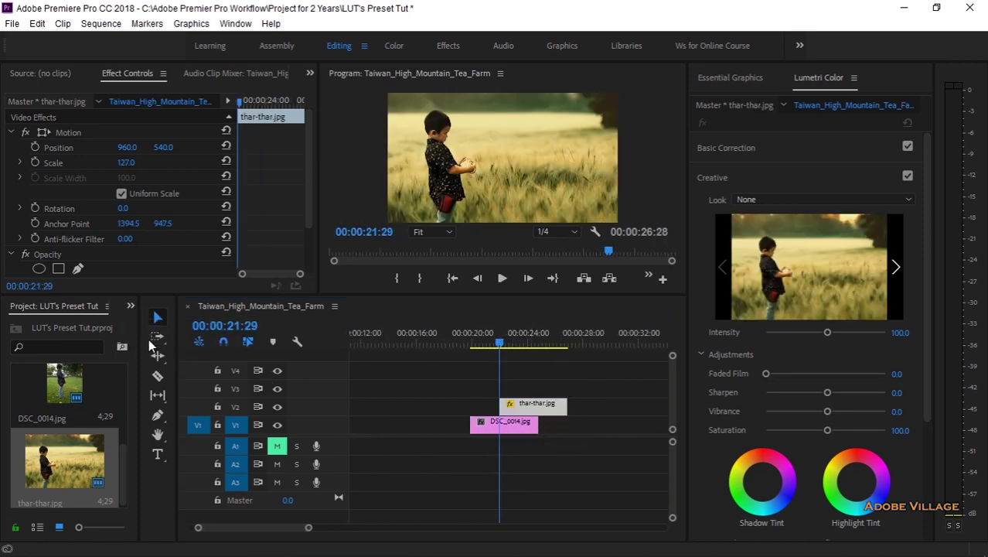
{"action": "left_click", "coordinate": [147, 344]}
{"action": "left_click", "coordinate": [46, 325]}
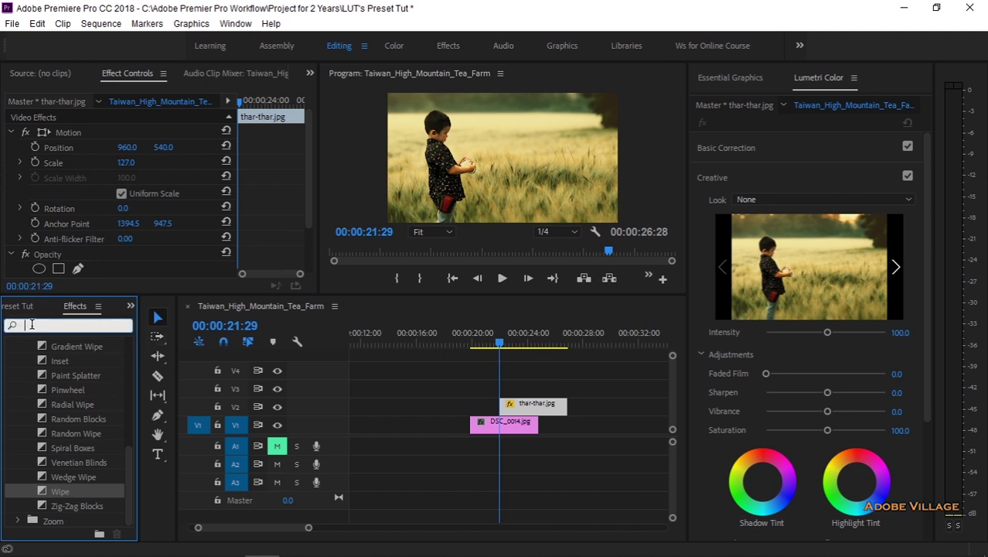
{"action": "left_click_drag", "start_coordinate": [128, 472], "coordinate": [133, 345]}
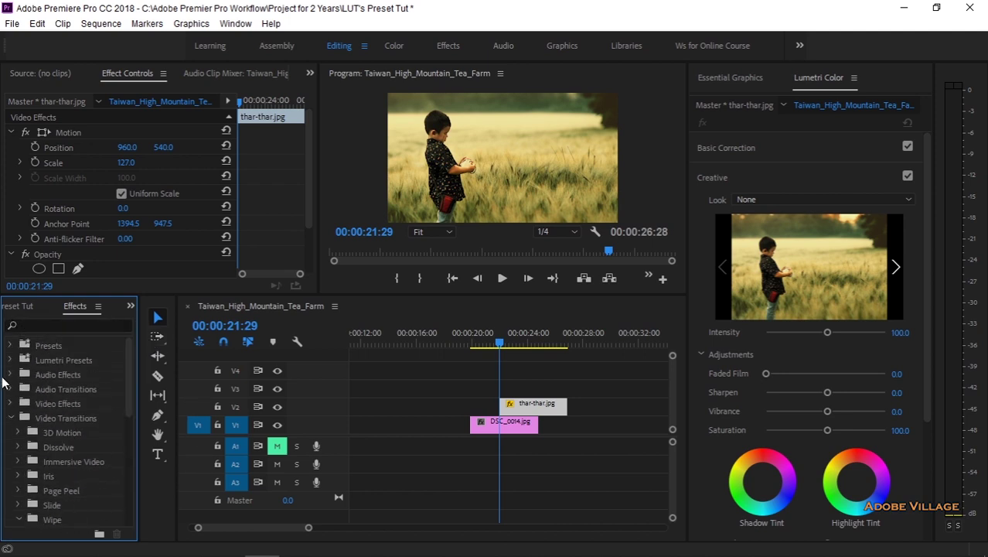
{"action": "left_click", "coordinate": [9, 417]}
{"action": "left_click", "coordinate": [48, 323]}
{"action": "type", "text": "wipe"}
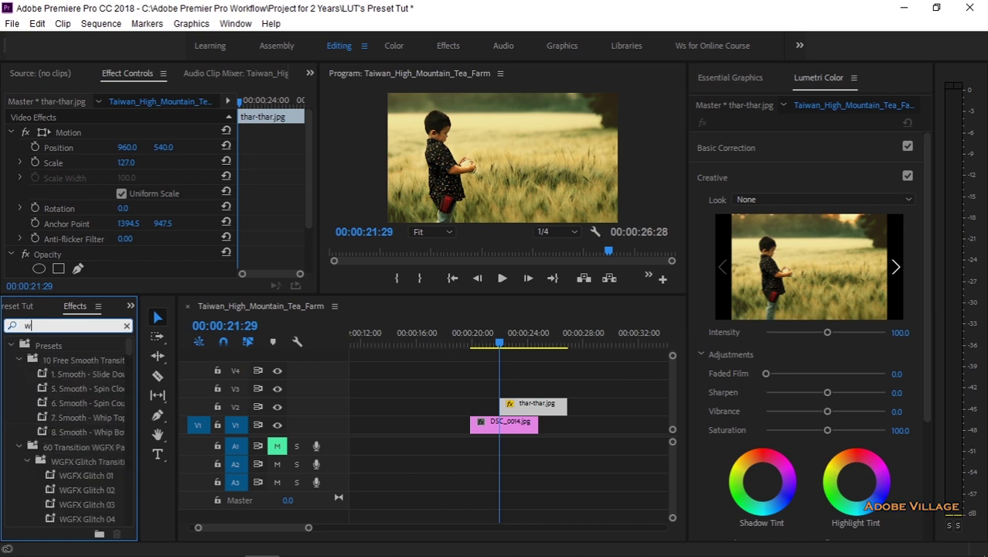
{"action": "key", "text": "BackSpace"}
{"action": "key", "text": "BackSpace"}
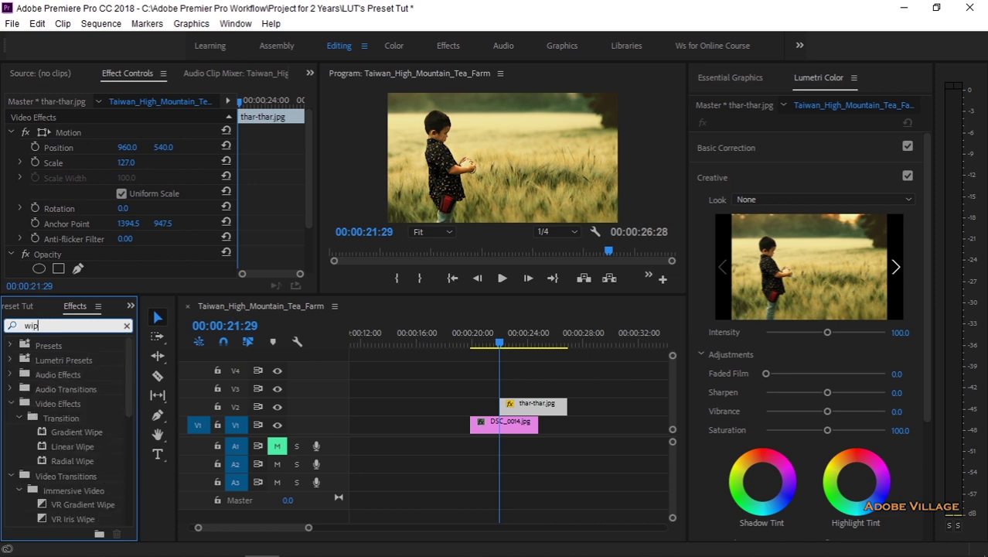
{"action": "key", "text": "BackSpace"}
{"action": "key", "text": "BackSpace"}
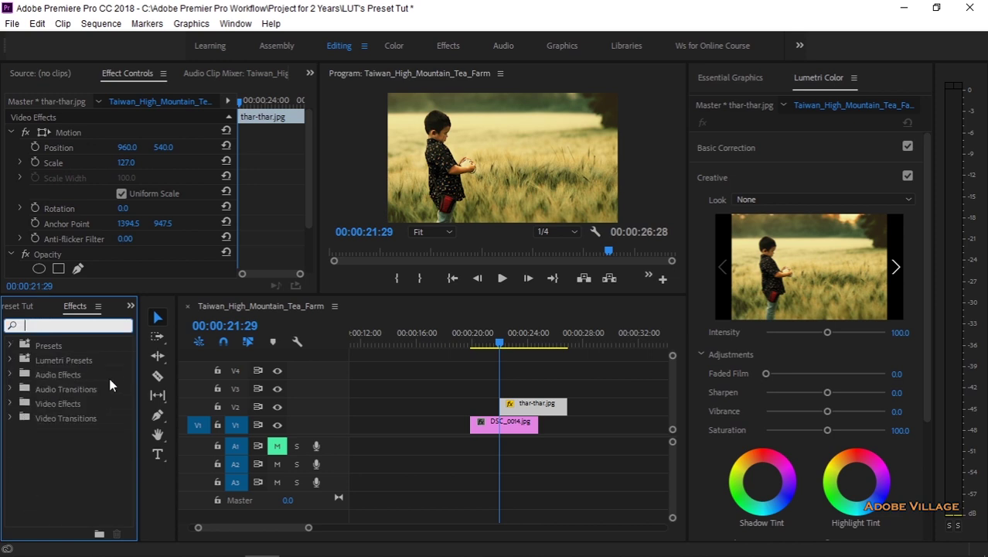
Widen the Effects list, expand Video Transitions > Wipe, and apply Wipe to the thar-thar clip's head
{"action": "left_click_drag", "start_coordinate": [137, 378], "coordinate": [224, 374]}
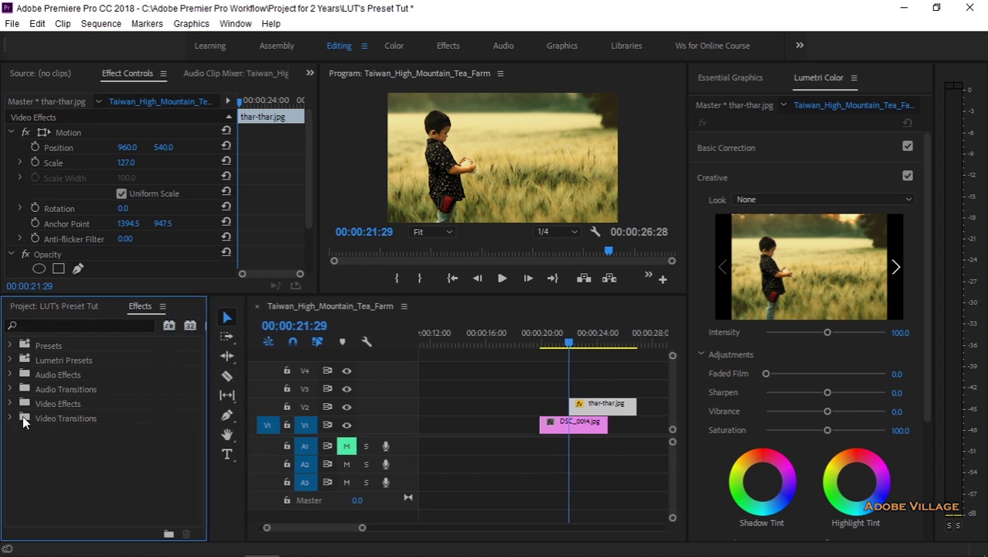
{"action": "left_click", "coordinate": [11, 418]}
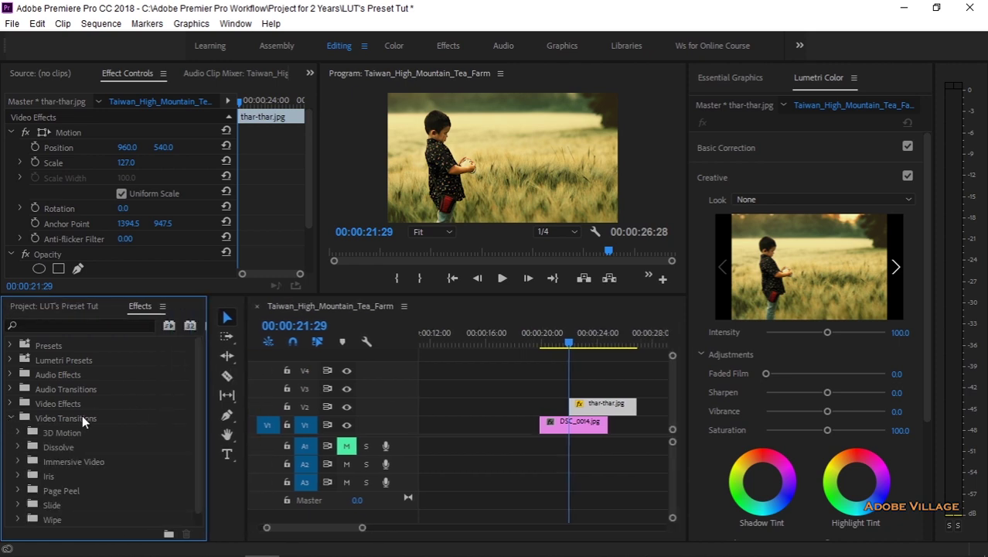
{"action": "left_click", "coordinate": [17, 518]}
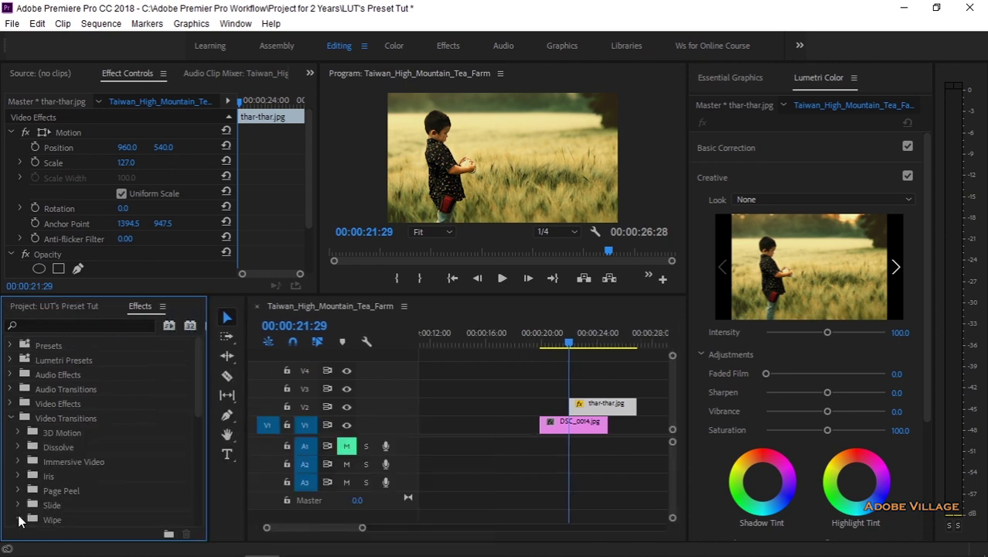
{"action": "scroll", "coordinate": [113, 459], "scroll_direction": "down", "scroll_amount": 2}
{"action": "scroll", "coordinate": [123, 460], "scroll_direction": "down", "scroll_amount": 3}
{"action": "scroll", "coordinate": [125, 460], "scroll_direction": "down", "scroll_amount": 1}
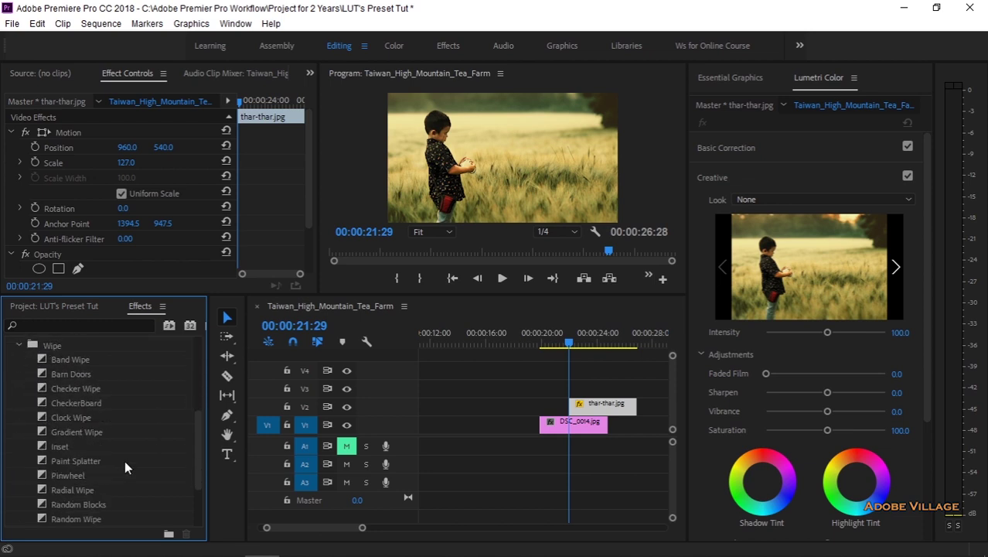
{"action": "scroll", "coordinate": [124, 460], "scroll_direction": "down", "scroll_amount": 2}
{"action": "scroll", "coordinate": [129, 469], "scroll_direction": "down", "scroll_amount": 1}
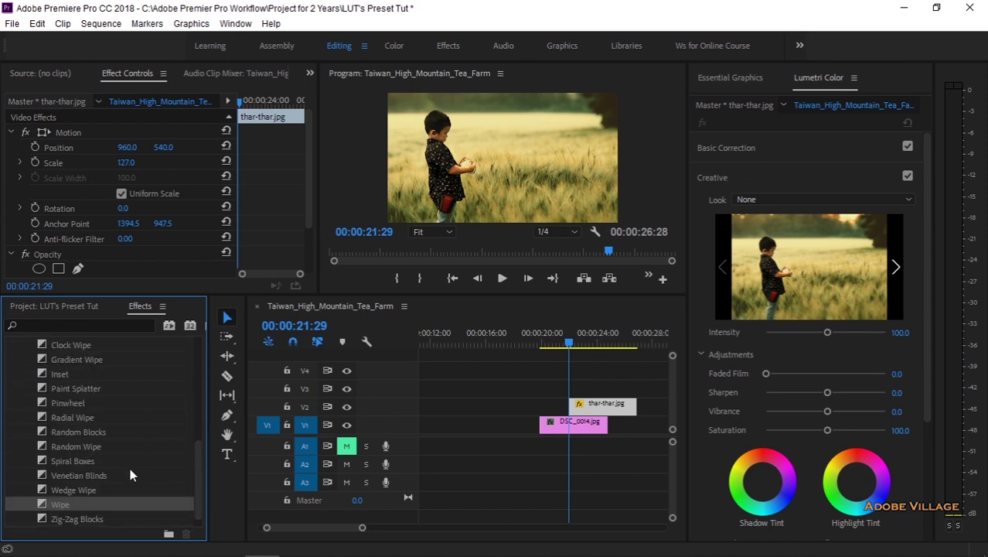
{"action": "mouse_move", "coordinate": [100, 502]}
{"action": "left_mouse_down"}
{"action": "mouse_move", "coordinate": [584, 416]}
{"action": "mouse_move", "coordinate": [574, 403]}
{"action": "left_mouse_up"}
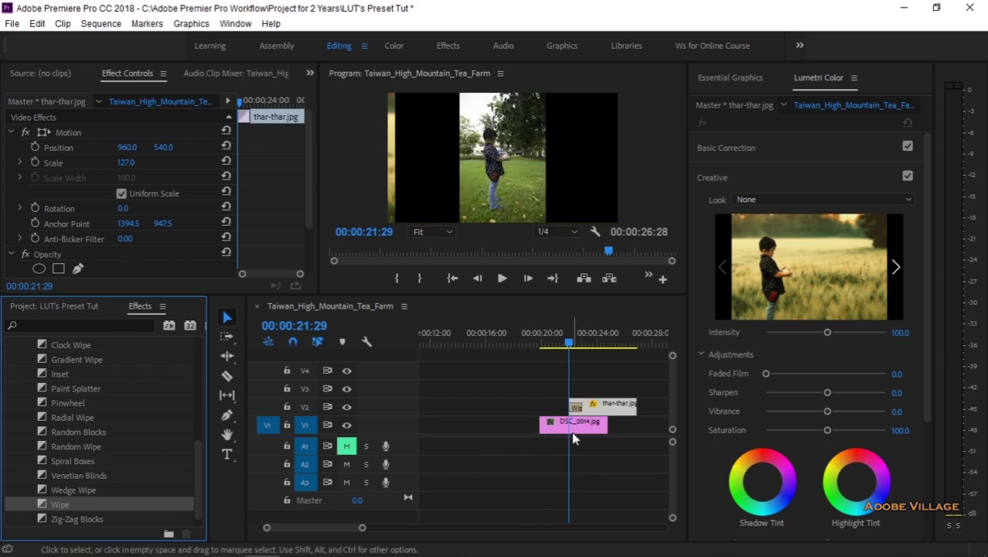
Play the DSC_0014-to-thar-thar Wipe from 19:18 in the maximized Program Monitor
{"action": "left_click", "coordinate": [576, 422]}
{"action": "left_click_drag", "start_coordinate": [547, 343], "coordinate": [537, 342]}
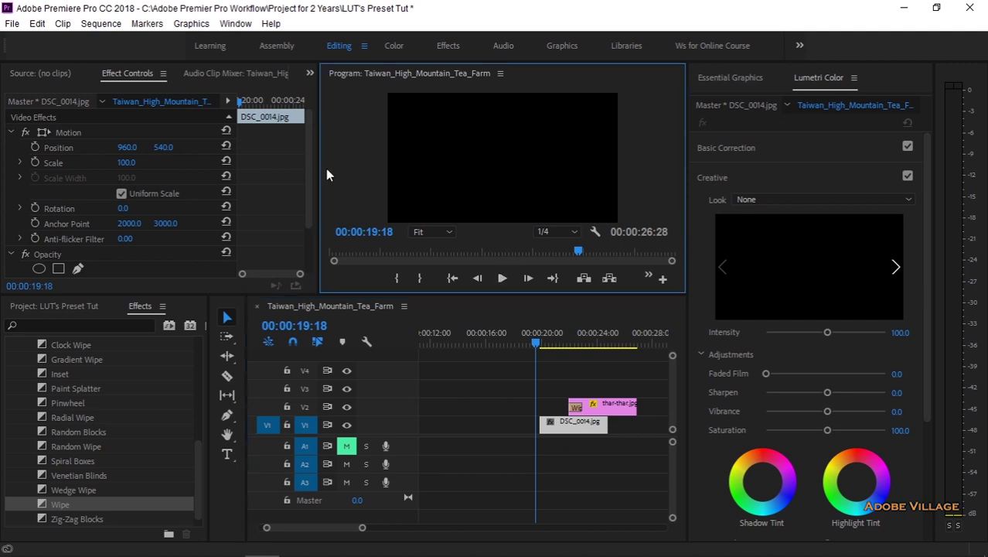
{"action": "key", "text": "grave"}
{"action": "left_click", "coordinate": [494, 525]}
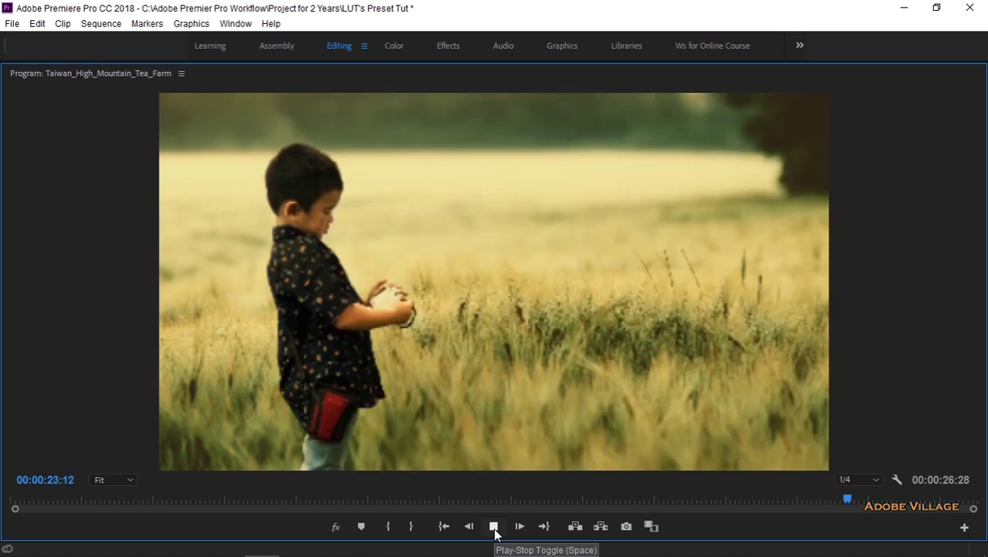
{"action": "left_click", "coordinate": [493, 526]}
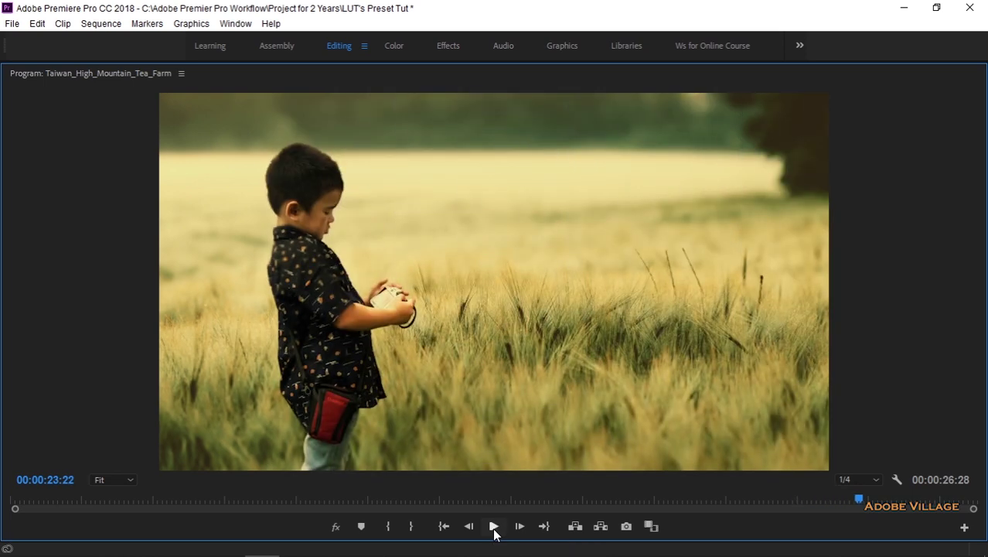
{"action": "key", "text": "grave"}
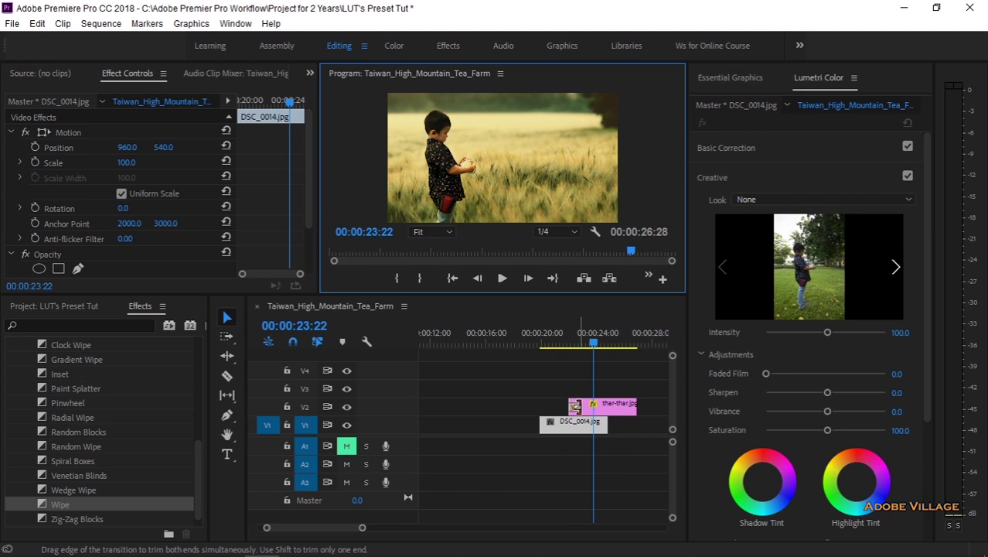
Make the Wipe run northeast to southwest and play it through again
{"action": "left_click", "coordinate": [575, 400]}
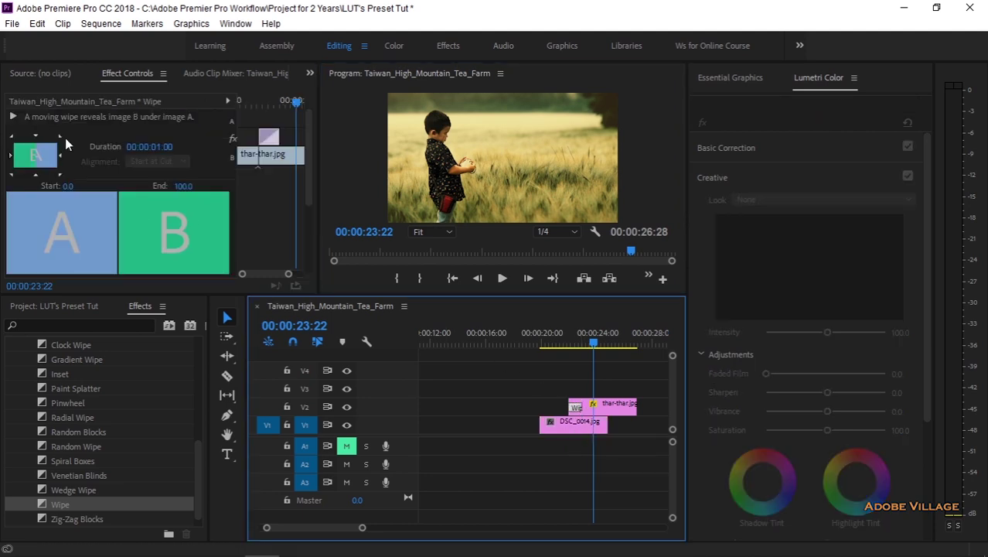
{"action": "left_click", "coordinate": [60, 138]}
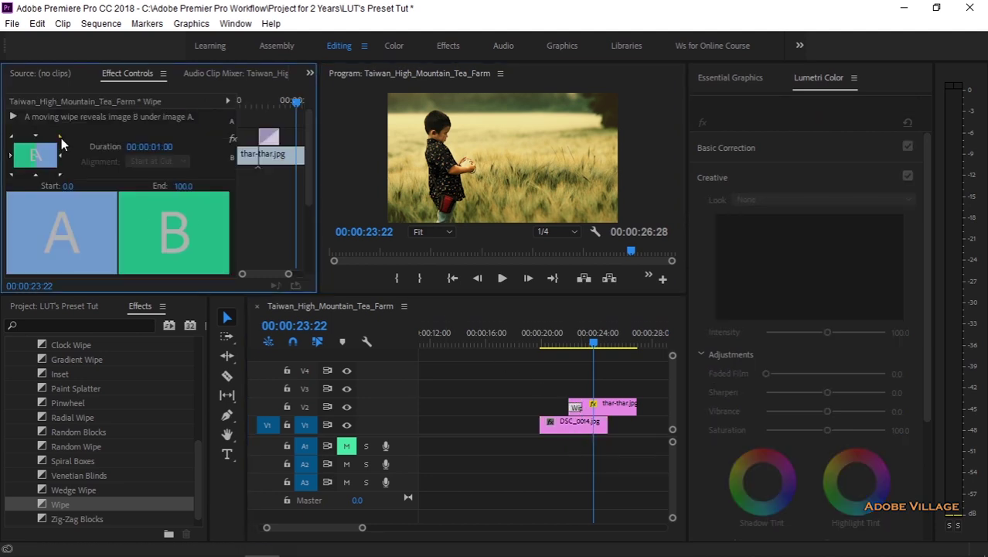
{"action": "left_click", "coordinate": [563, 342]}
{"action": "left_click", "coordinate": [504, 283]}
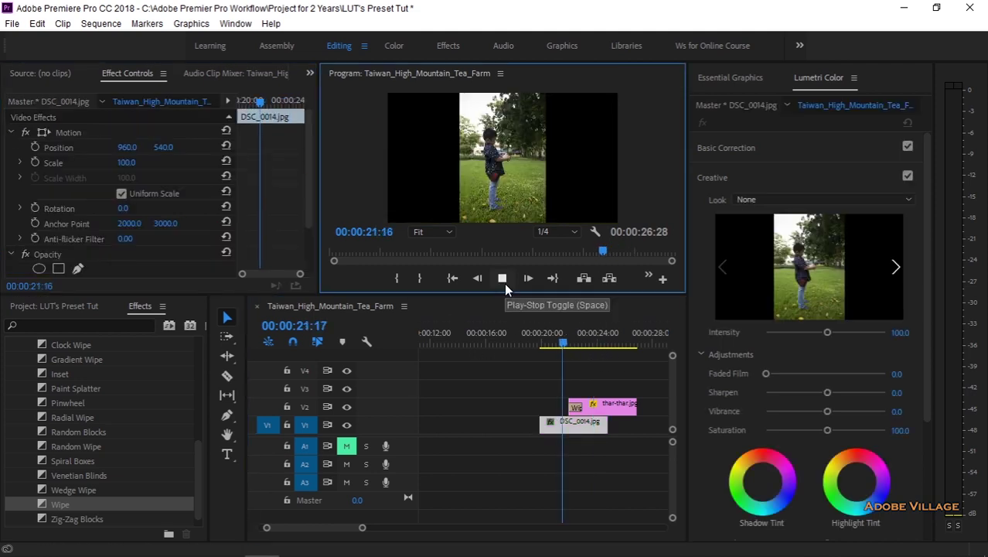
{"action": "left_click", "coordinate": [504, 282]}
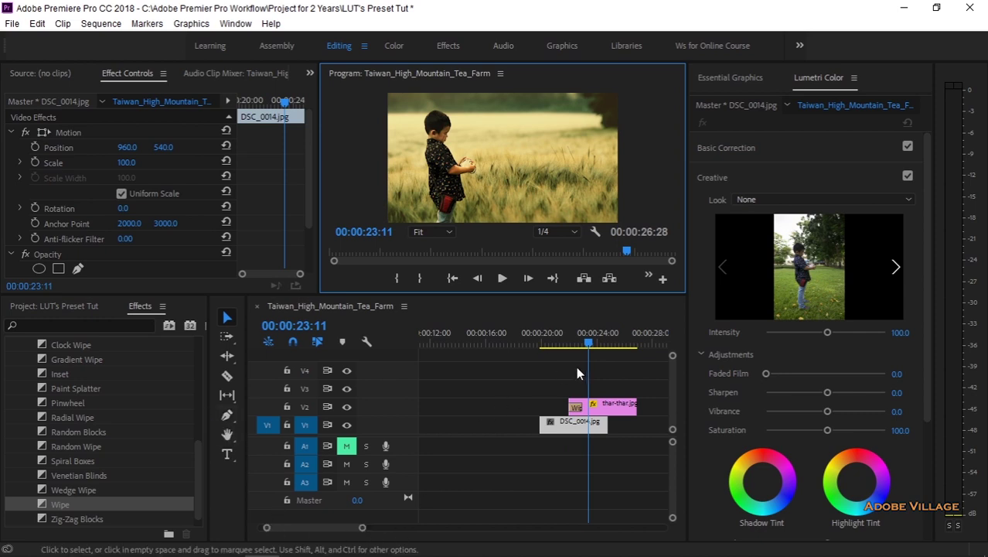
Zoom the timeline out and bring the playhead back to 00:00:00:00 on the tea-farm clip
{"action": "left_click_drag", "start_coordinate": [362, 528], "coordinate": [402, 524]}
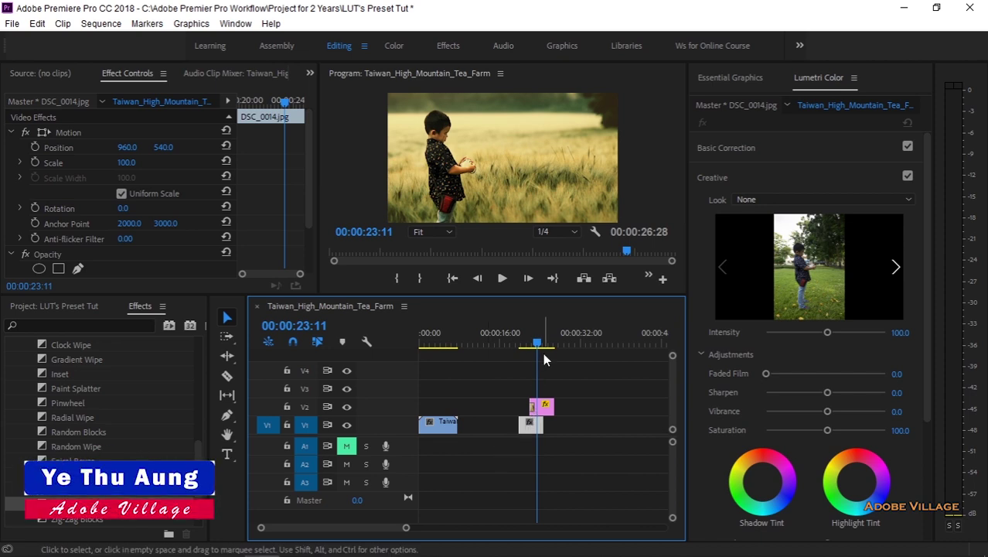
{"action": "left_click_drag", "start_coordinate": [542, 353], "coordinate": [393, 356]}
Alt-drag staggered tea-farm copies onto V2 and V3, then park the playhead at 00:00:05:12
{"action": "left_click_drag", "start_coordinate": [406, 527], "coordinate": [361, 527]}
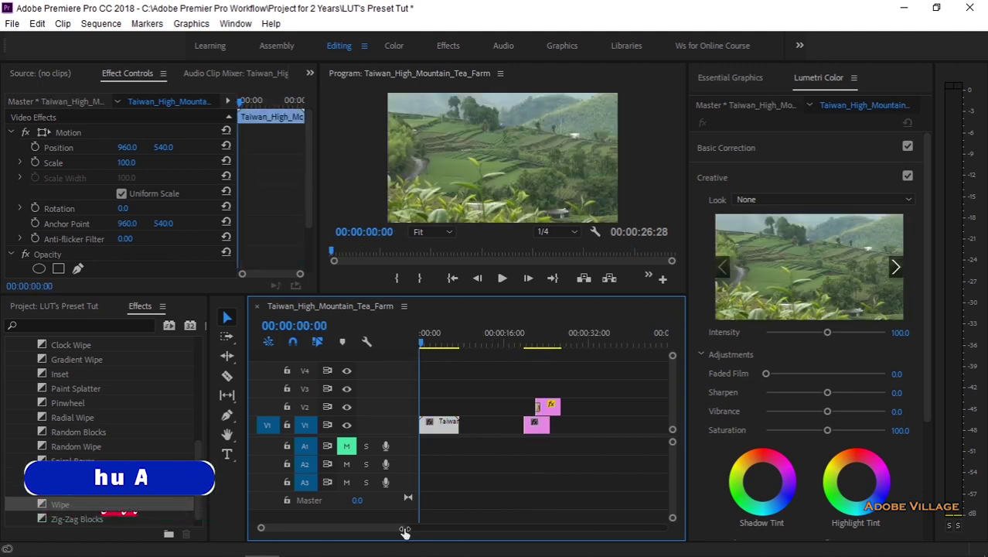
{"action": "left_click", "coordinate": [492, 427]}
{"action": "left_click_drag", "start_coordinate": [495, 426], "coordinate": [515, 411]}
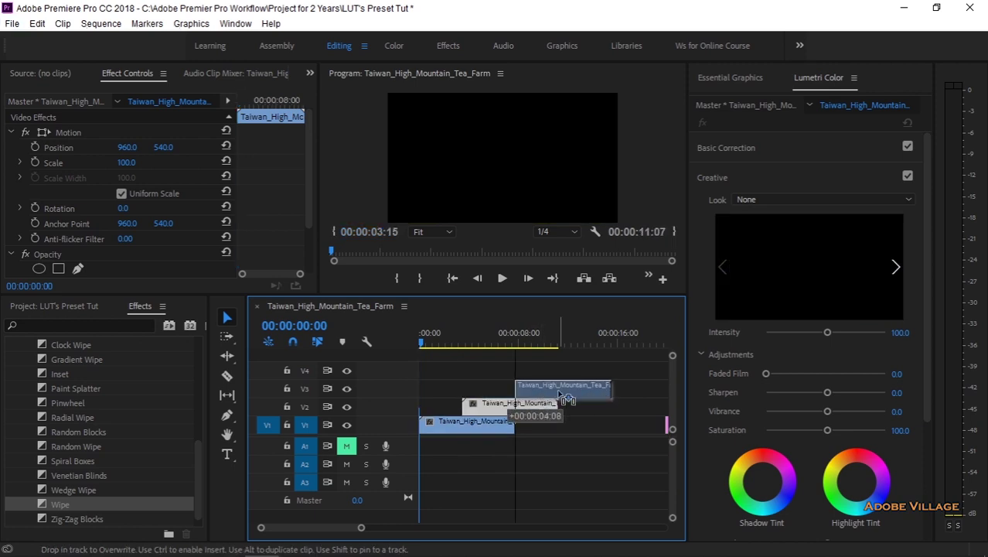
{"action": "left_click_drag", "start_coordinate": [530, 403], "coordinate": [630, 369]}
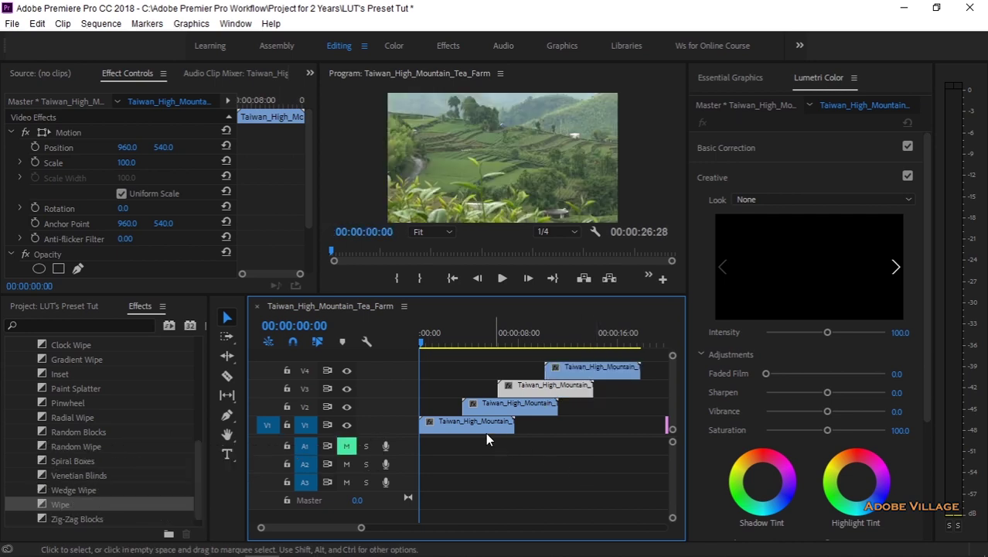
{"action": "left_click", "coordinate": [437, 342]}
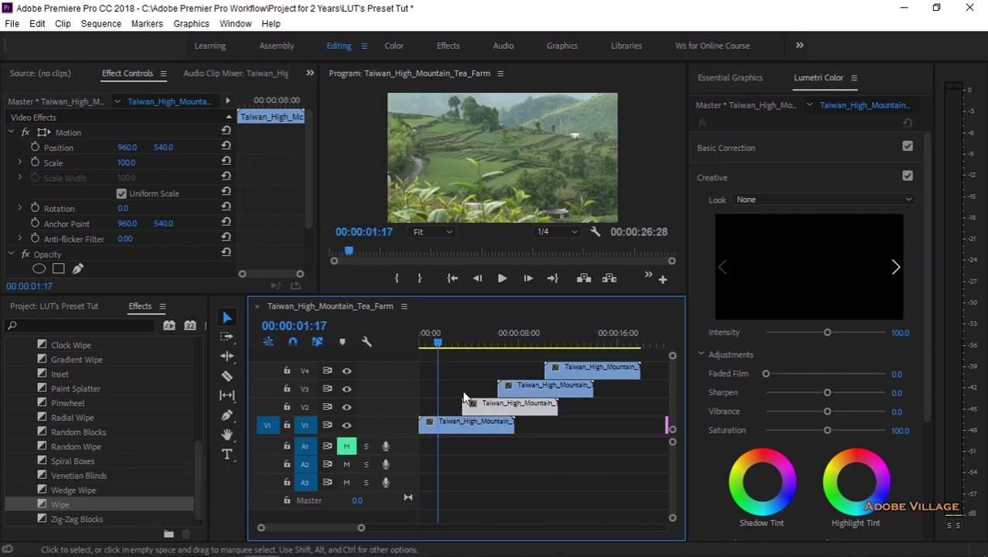
{"action": "left_click_drag", "start_coordinate": [436, 341], "coordinate": [485, 342]}
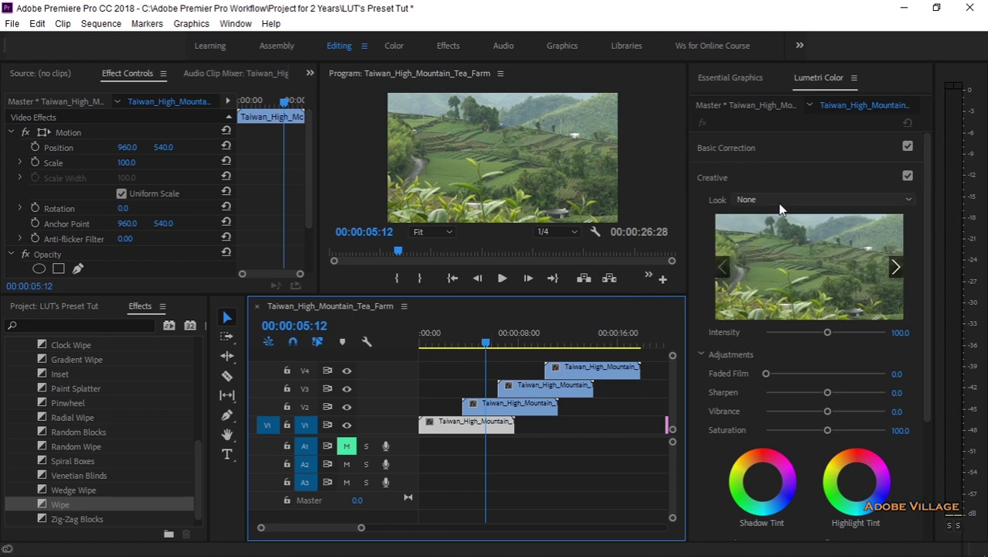
Apply the avatar Creative look to the original tea-farm clip and the V2 copy
{"action": "left_click", "coordinate": [820, 200]}
{"action": "left_click", "coordinate": [783, 263]}
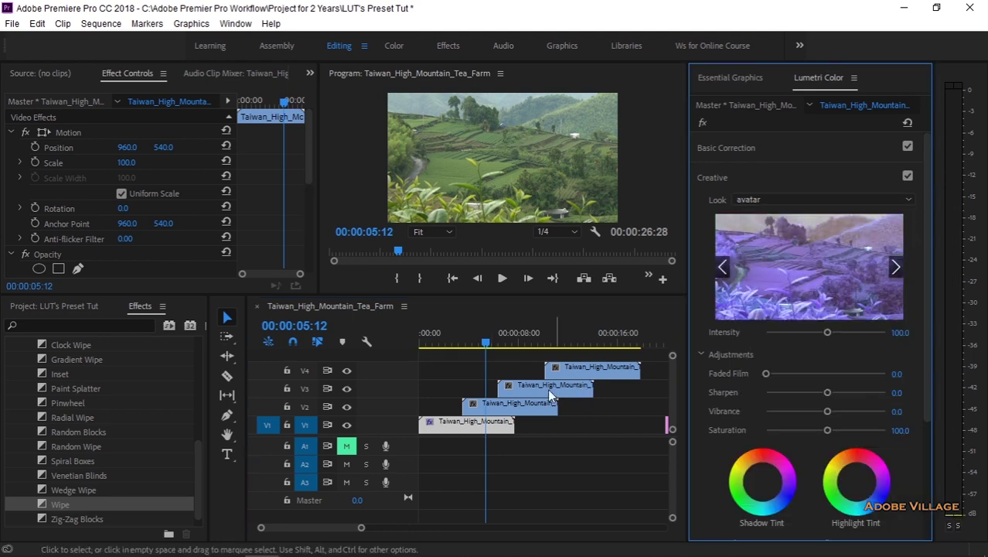
{"action": "left_click", "coordinate": [518, 405]}
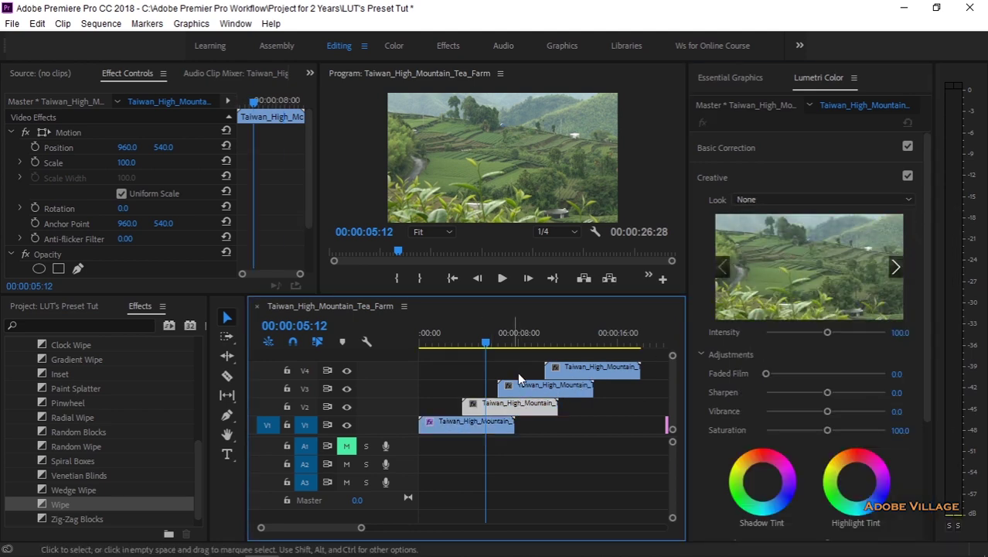
{"action": "left_click", "coordinate": [775, 199]}
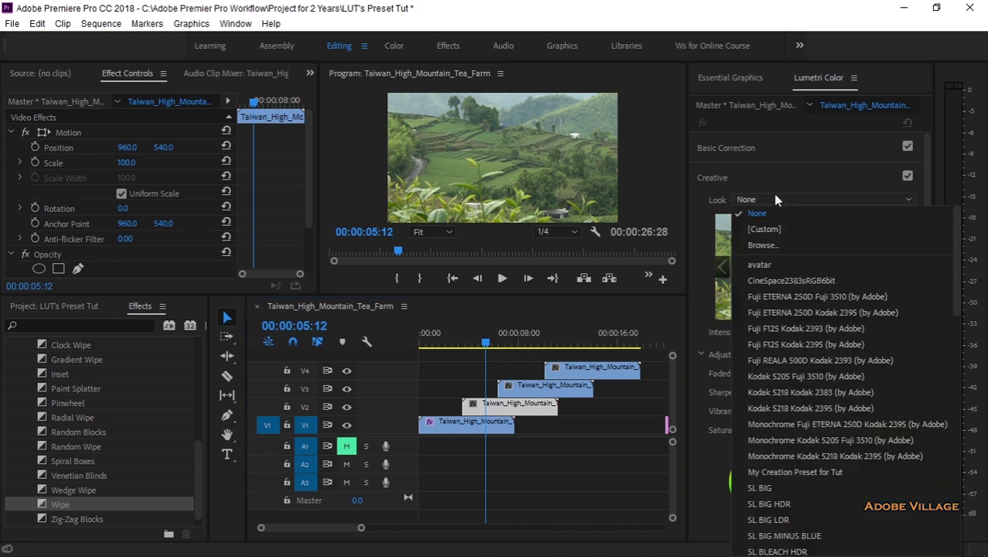
{"action": "left_click", "coordinate": [769, 263]}
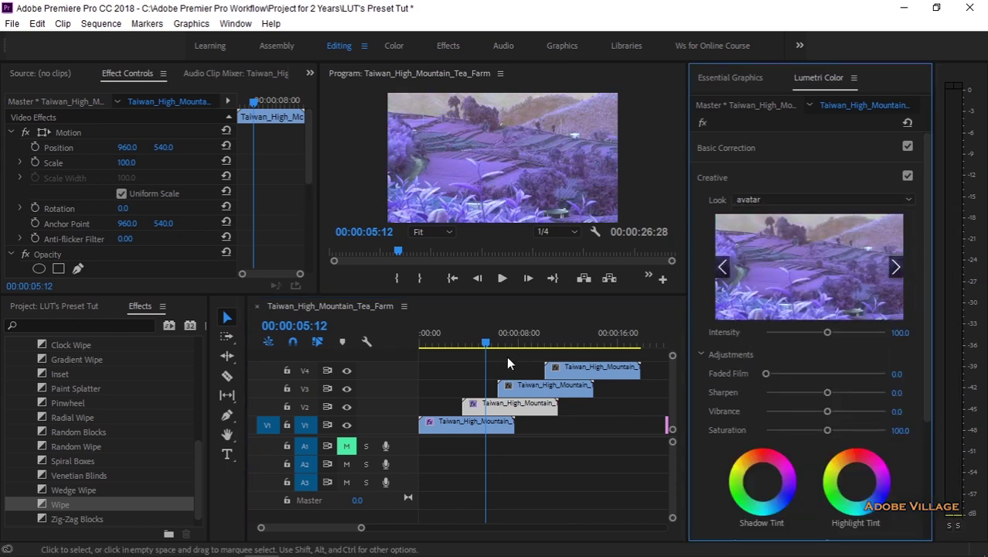
Give the V3 copy the CineSpace2383sRGB6bit look and the V4 copy the Fuji F125 Kodak 2393 look
{"action": "left_click_drag", "start_coordinate": [488, 346], "coordinate": [521, 345]}
{"action": "left_click", "coordinate": [538, 387]}
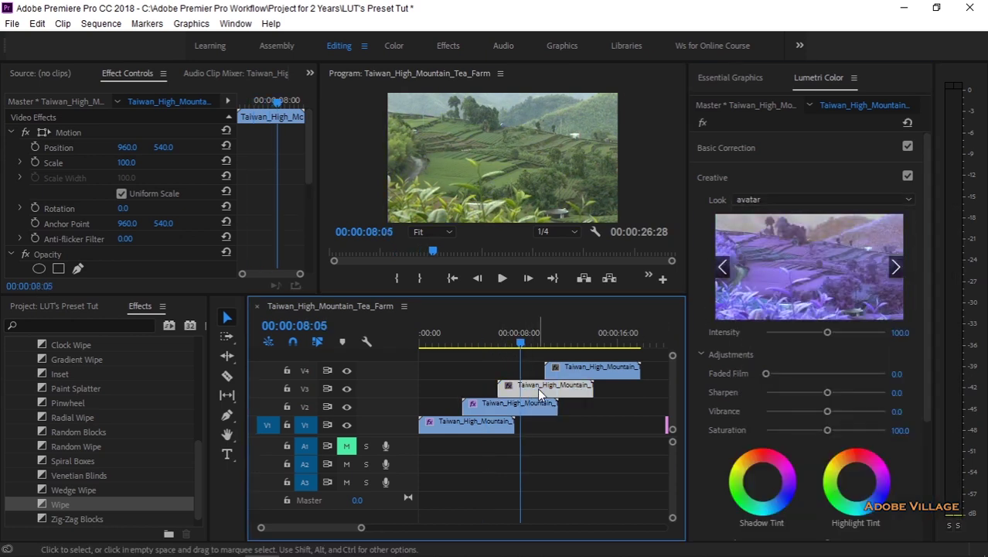
{"action": "left_click", "coordinate": [769, 199]}
{"action": "left_click", "coordinate": [763, 279]}
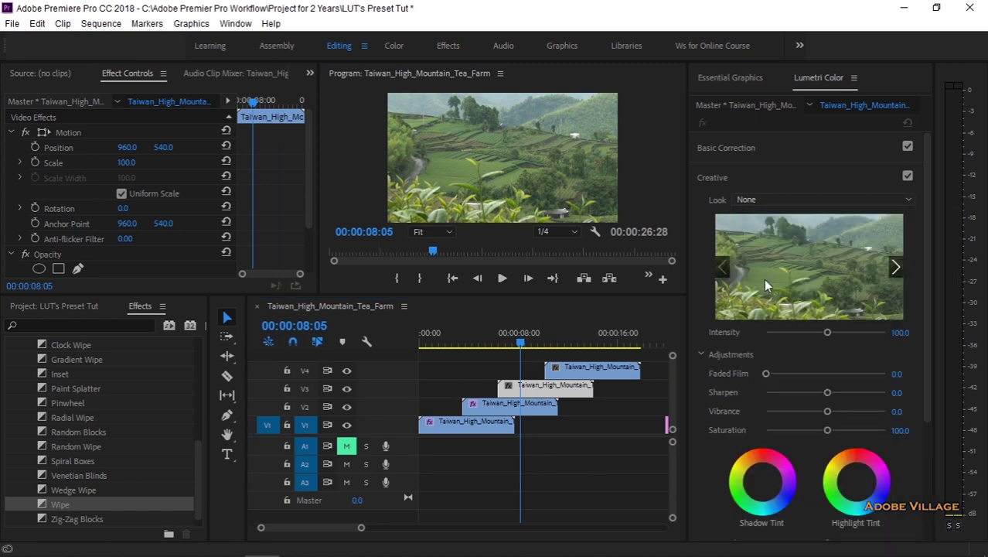
{"action": "left_click", "coordinate": [559, 343]}
{"action": "left_click", "coordinate": [573, 367]}
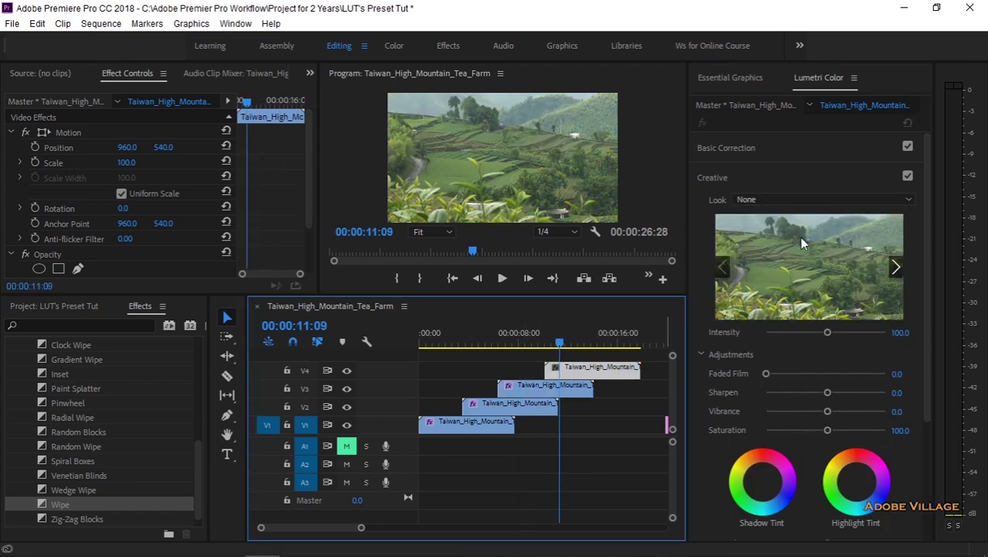
{"action": "left_click", "coordinate": [815, 200]}
{"action": "left_click", "coordinate": [773, 326]}
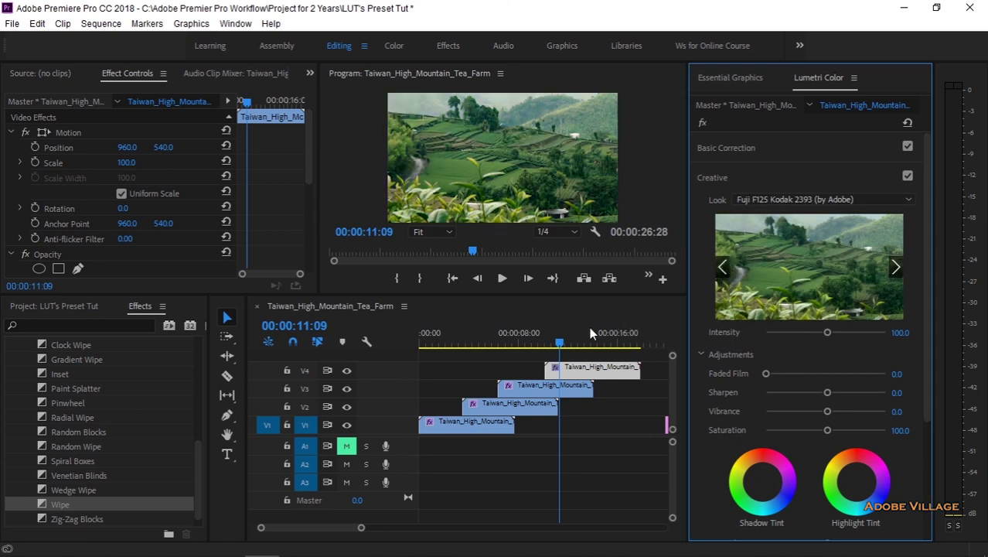
Play back the graded stack from near the start, stopping at 00:00:02:24
{"action": "left_click_drag", "start_coordinate": [563, 343], "coordinate": [422, 361]}
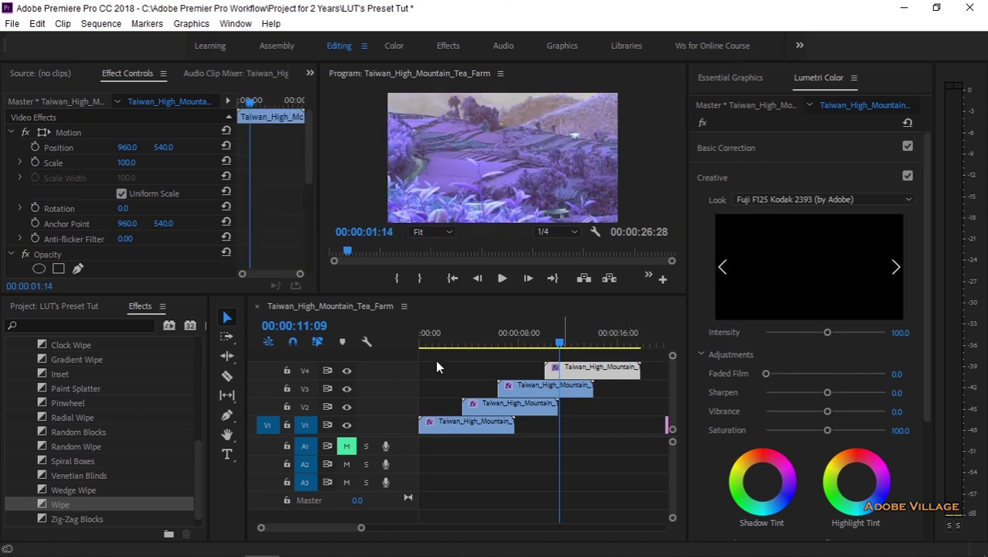
{"action": "left_click", "coordinate": [507, 281]}
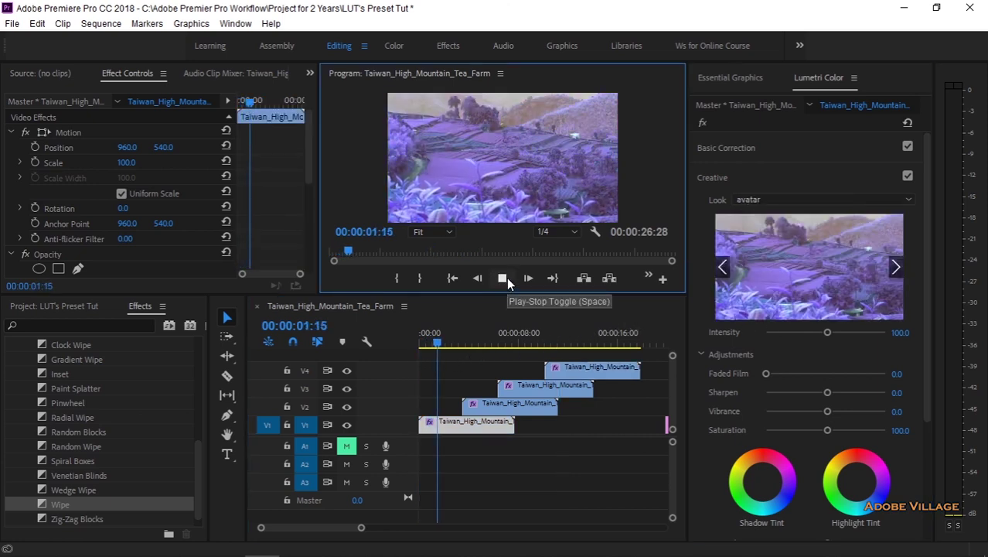
{"action": "left_click", "coordinate": [455, 345]}
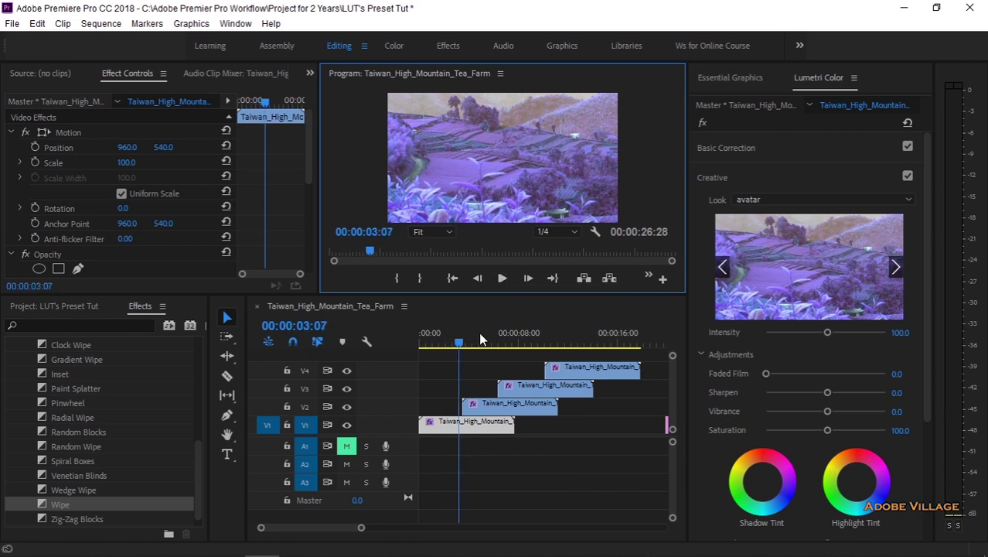
{"action": "left_click", "coordinate": [454, 345]}
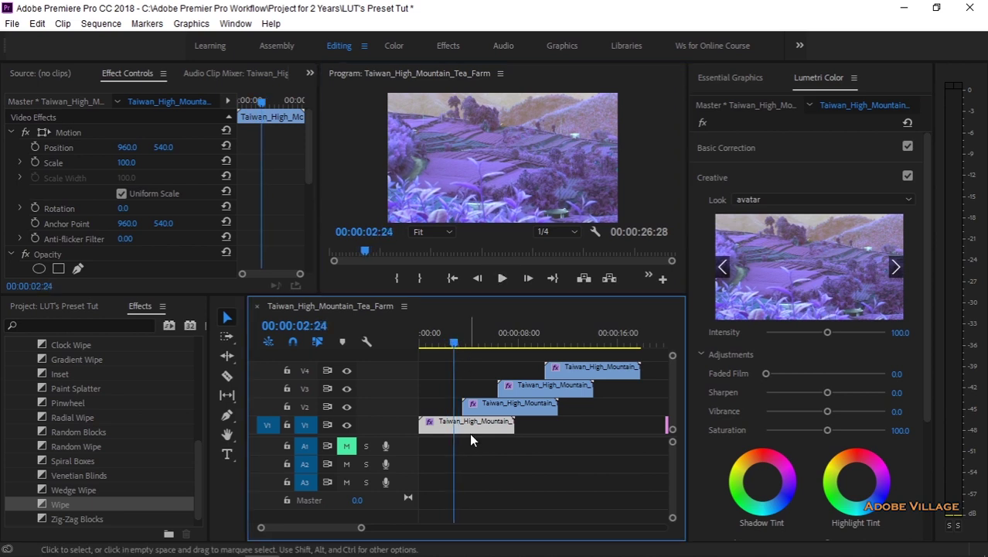
Set the original clip's Creative look to None and play the sequence from the start
{"action": "left_click", "coordinate": [770, 200]}
{"action": "scroll", "coordinate": [781, 241], "scroll_direction": "up", "scroll_amount": 1}
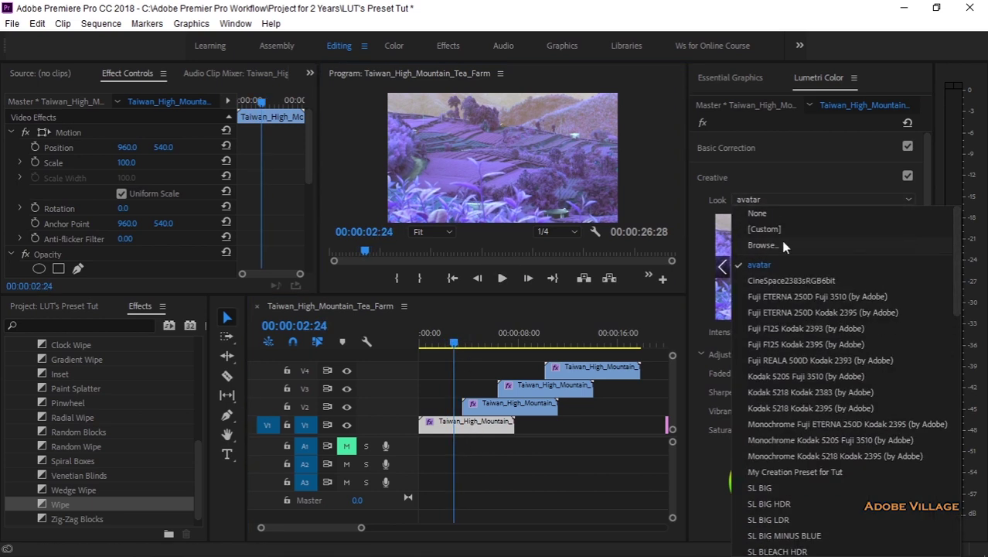
{"action": "key", "text": "Escape"}
{"action": "left_click", "coordinate": [458, 318]}
{"action": "key", "text": "Home"}
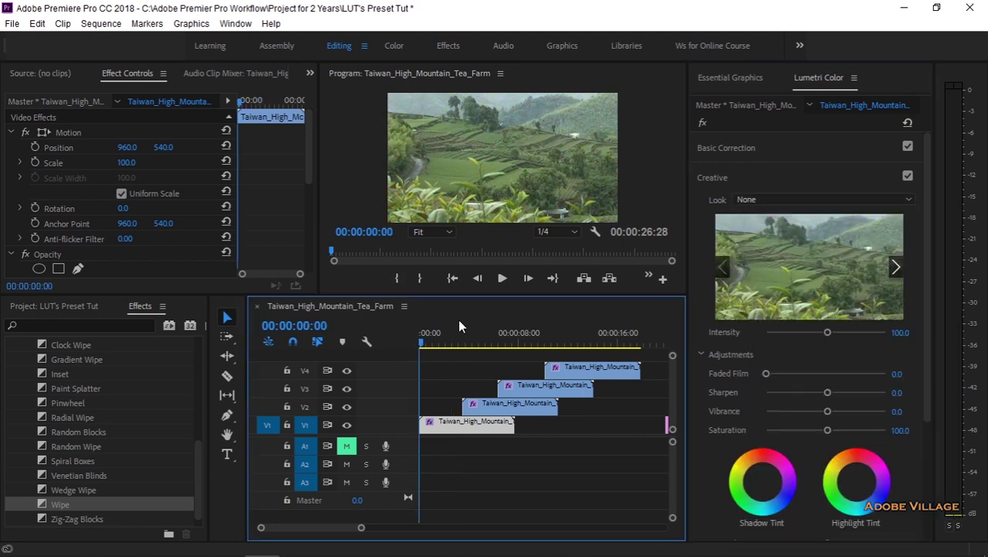
{"action": "left_click", "coordinate": [501, 280]}
{"action": "left_click", "coordinate": [501, 280]}
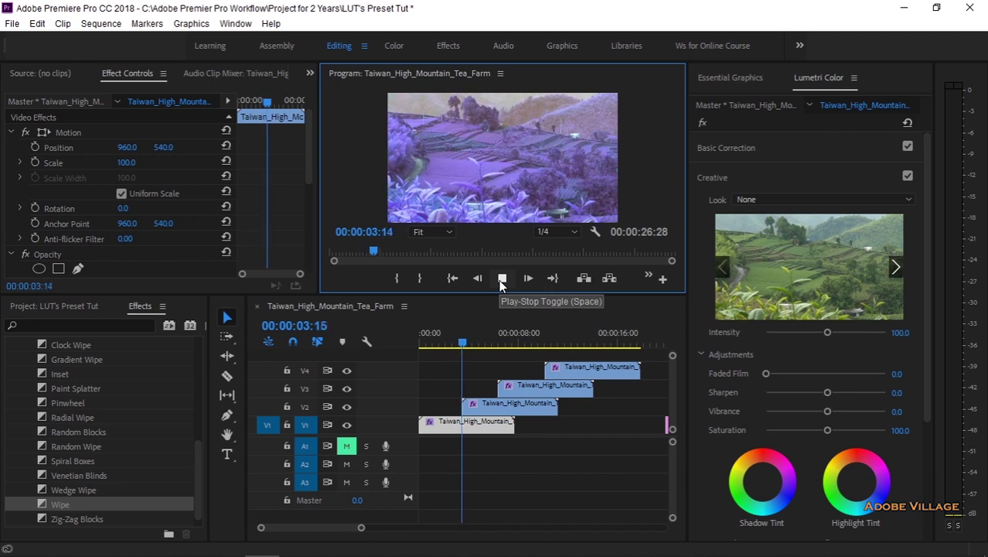
{"action": "left_click", "coordinate": [501, 279]}
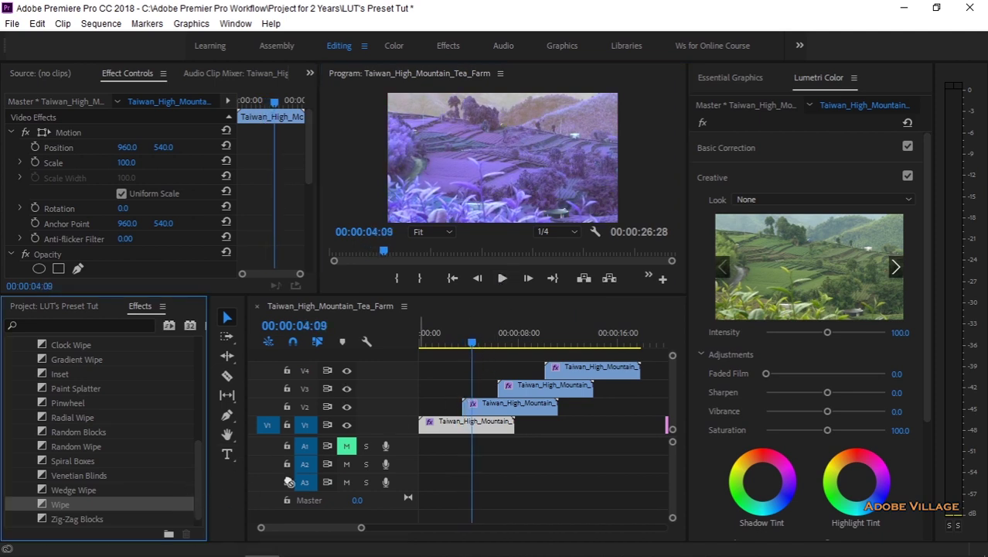
Apply a Wipe to the V2 copy's start and preview it from 00:00:03:13
{"action": "mouse_move", "coordinate": [178, 505]}
{"action": "left_mouse_down"}
{"action": "mouse_move", "coordinate": [433, 439]}
{"action": "mouse_move", "coordinate": [467, 406]}
{"action": "left_mouse_up"}
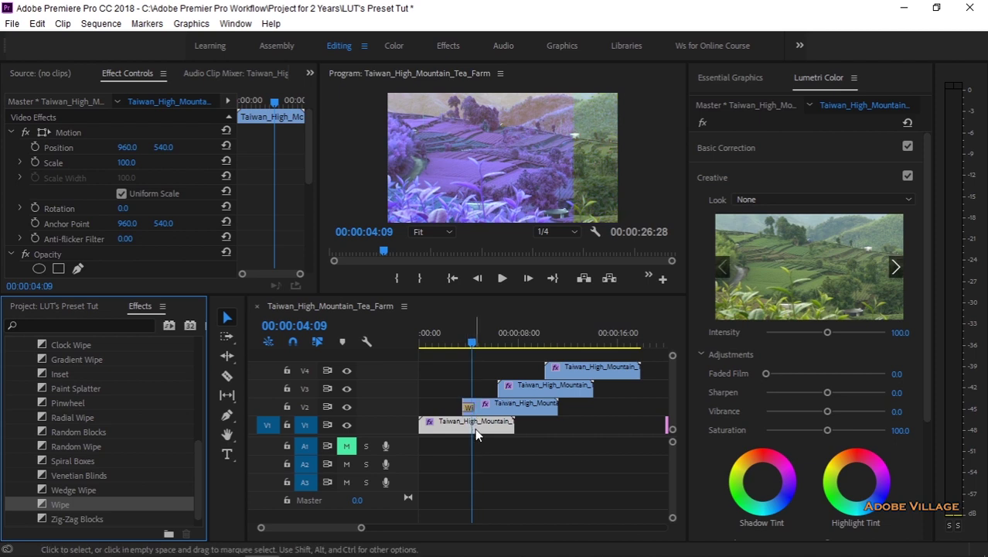
{"action": "left_click_drag", "start_coordinate": [471, 333], "coordinate": [462, 332]}
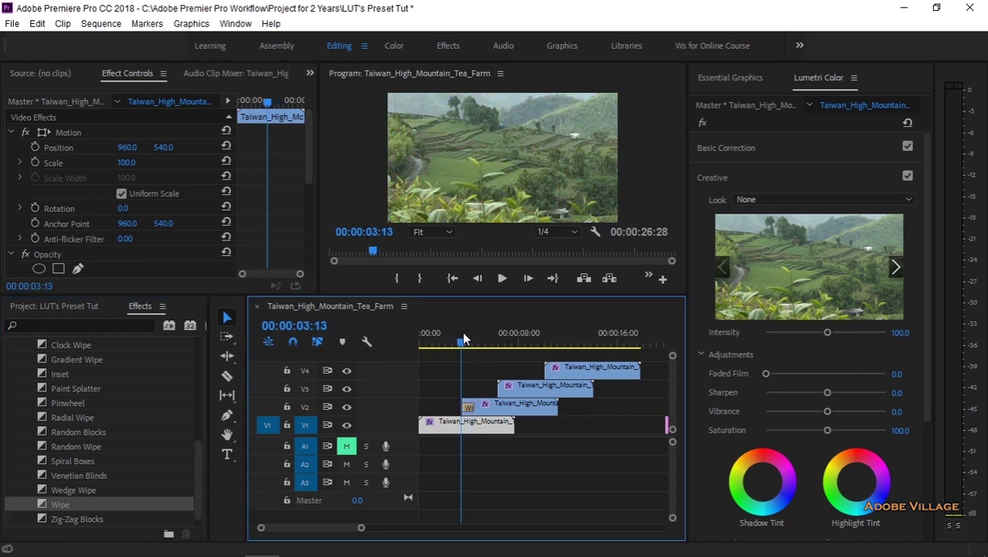
{"action": "left_click", "coordinate": [501, 279]}
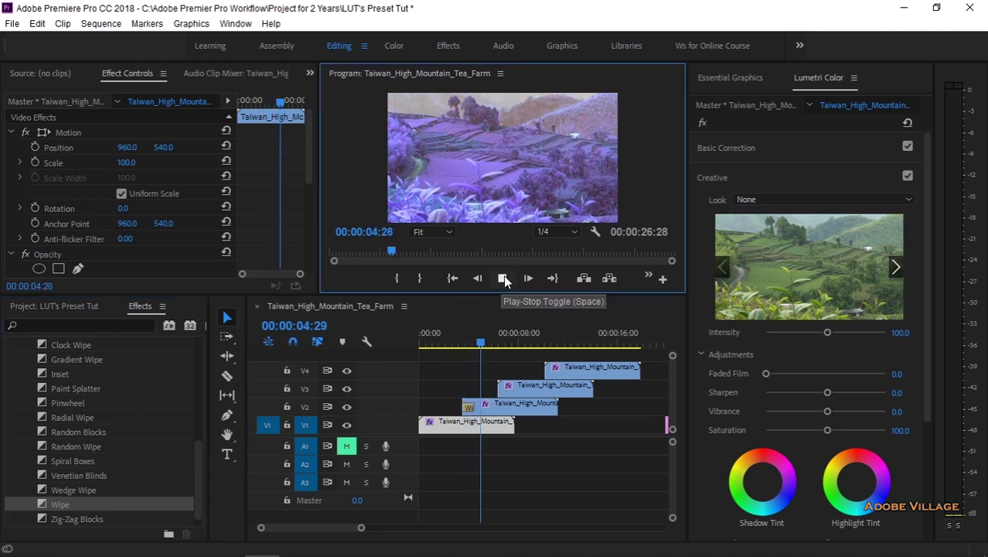
{"action": "left_click", "coordinate": [503, 279]}
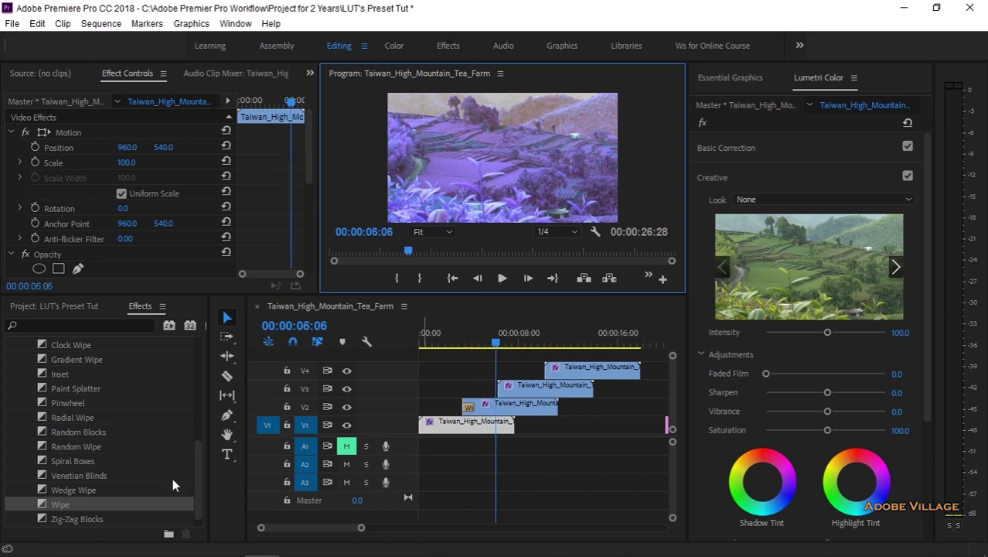
Add a Wipe to the V3 clip's start and show its settings at 06:24
{"action": "left_click_drag", "start_coordinate": [130, 504], "coordinate": [503, 388]}
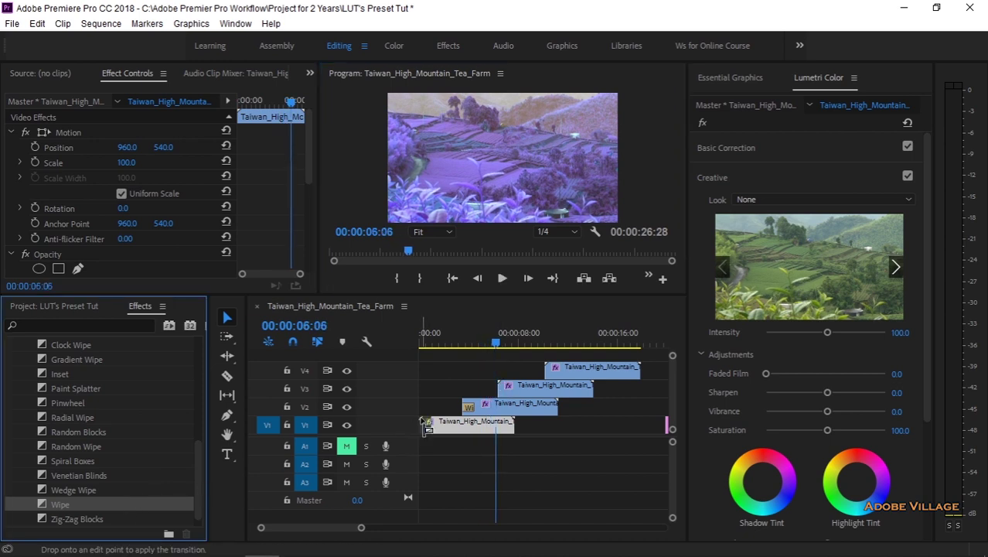
{"action": "left_click", "coordinate": [503, 387]}
{"action": "left_click", "coordinate": [503, 342]}
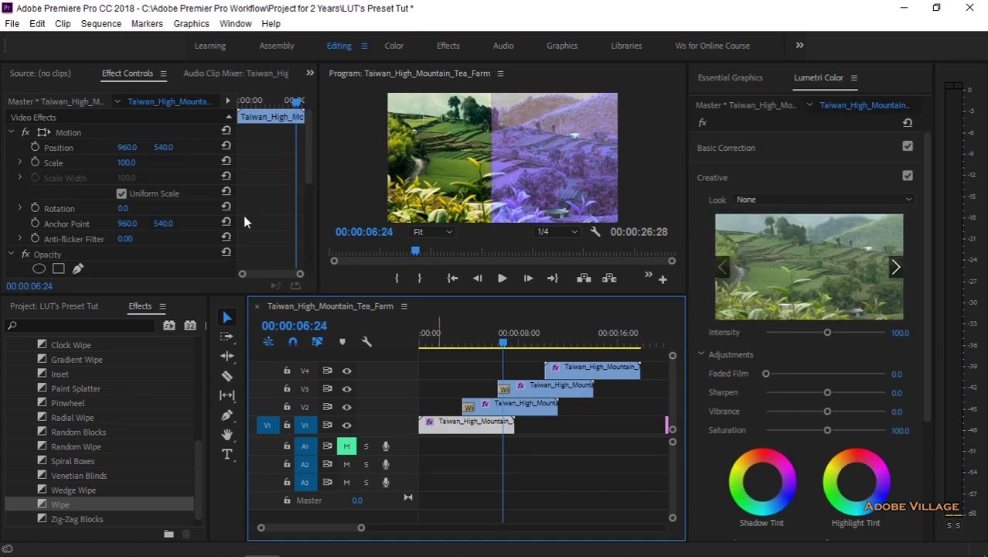
{"action": "left_click", "coordinate": [502, 387]}
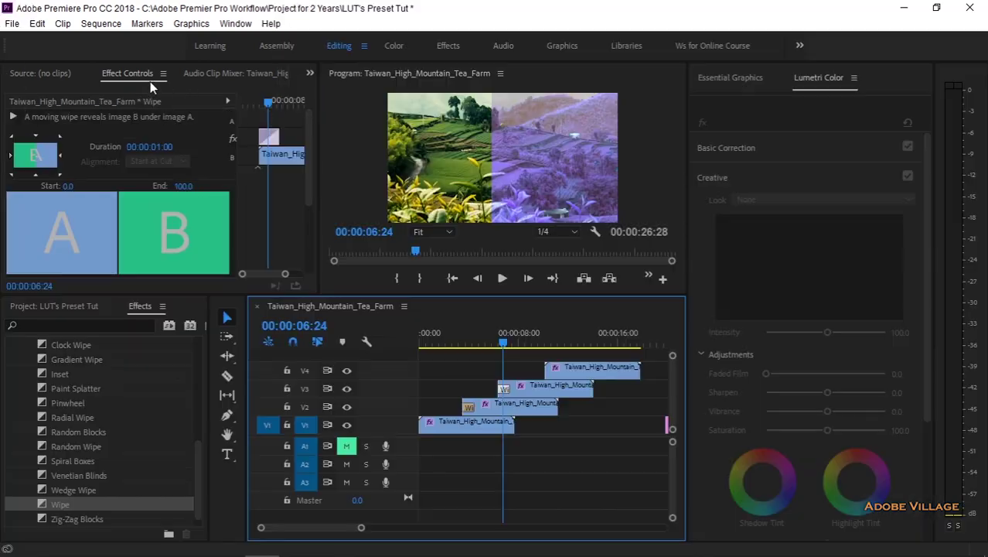
Maximize the Effect Controls panel showing the V3 Wipe settings
{"action": "left_click", "coordinate": [235, 23]}
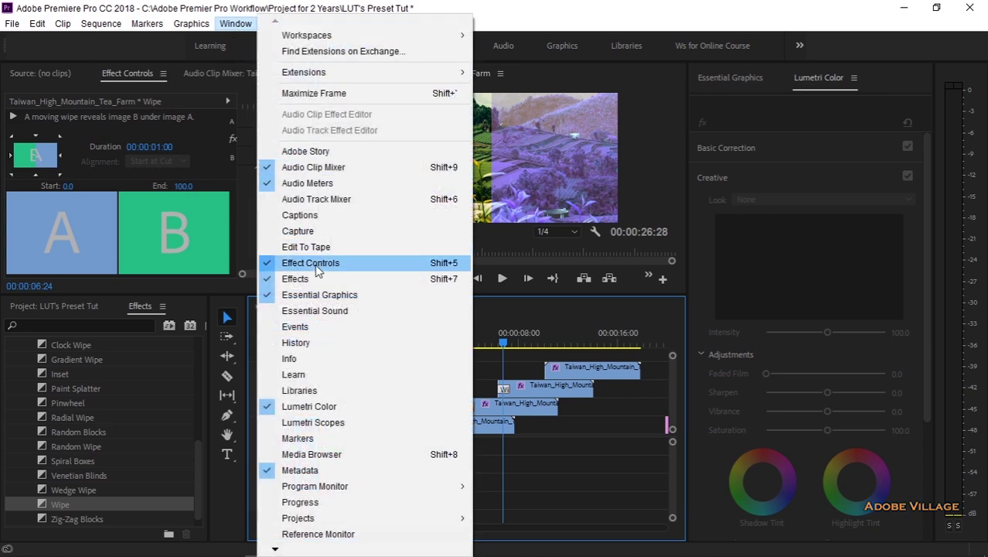
{"action": "left_click", "coordinate": [417, 9]}
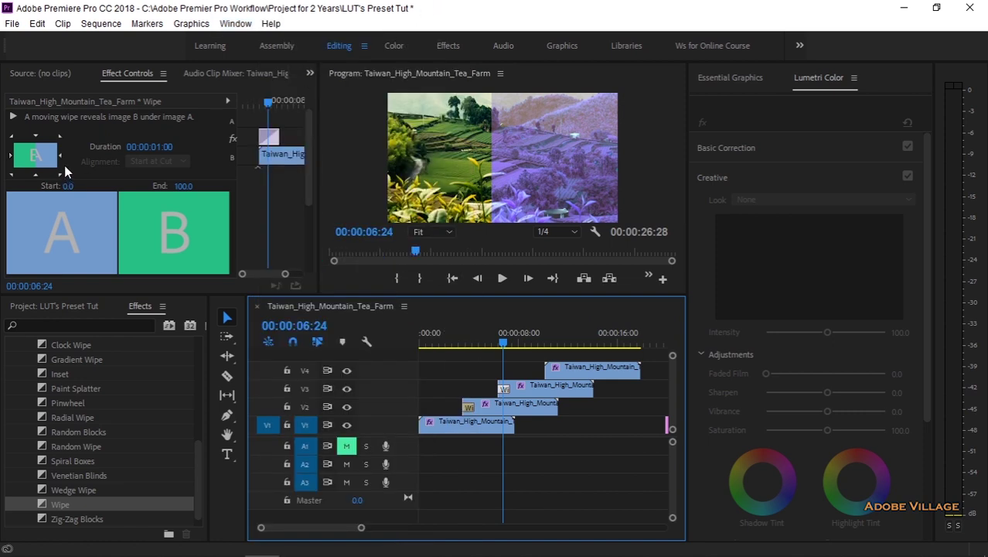
{"action": "left_click", "coordinate": [190, 87]}
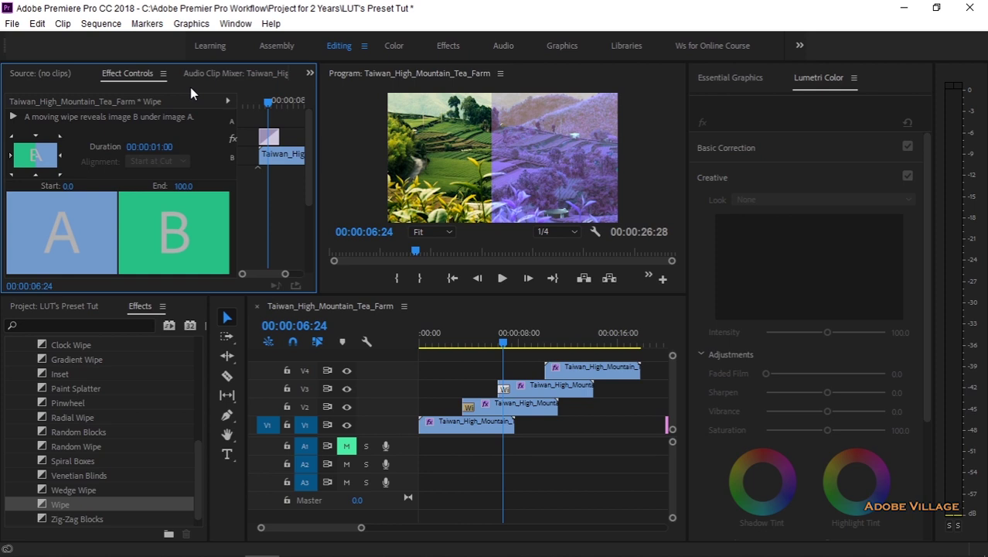
{"action": "key", "text": "grave"}
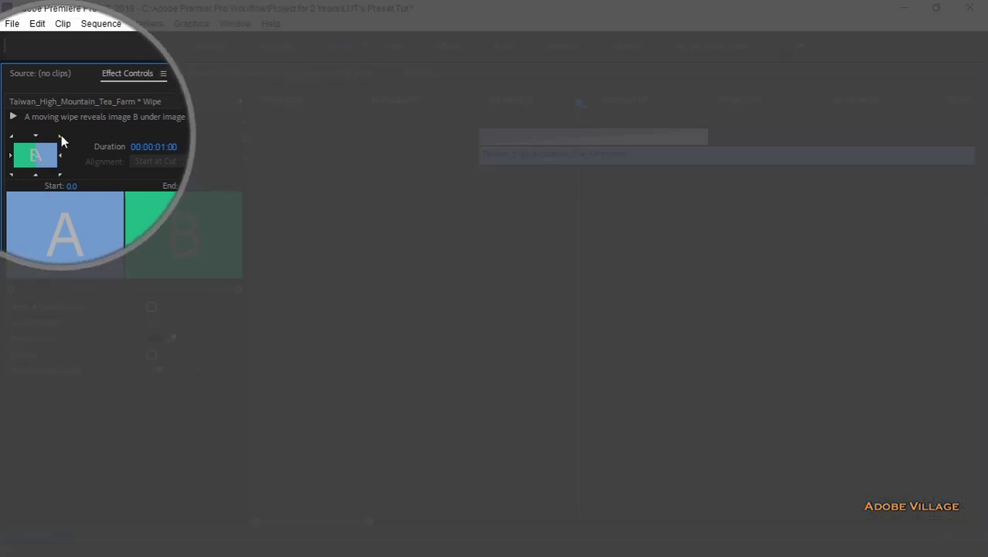
Set the V3 wipe direction to north-to-south and move the playhead to 00:00:10:23
{"action": "left_click", "coordinate": [15, 139]}
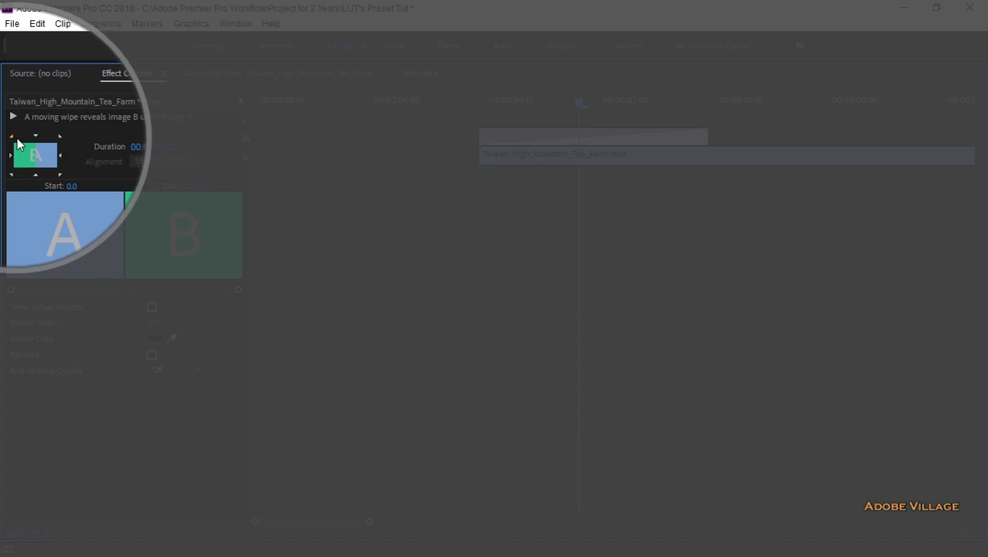
{"action": "key", "text": "grave"}
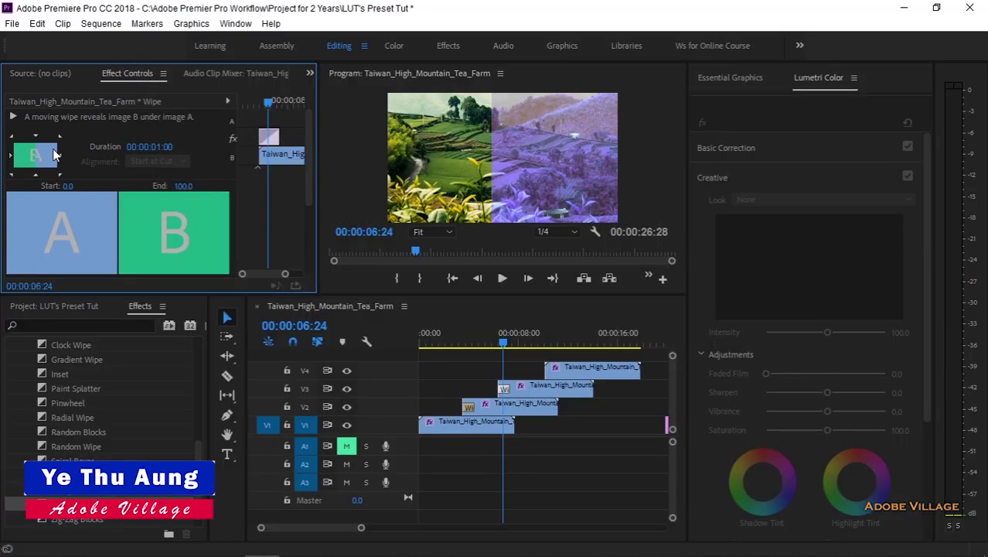
{"action": "left_click", "coordinate": [40, 139]}
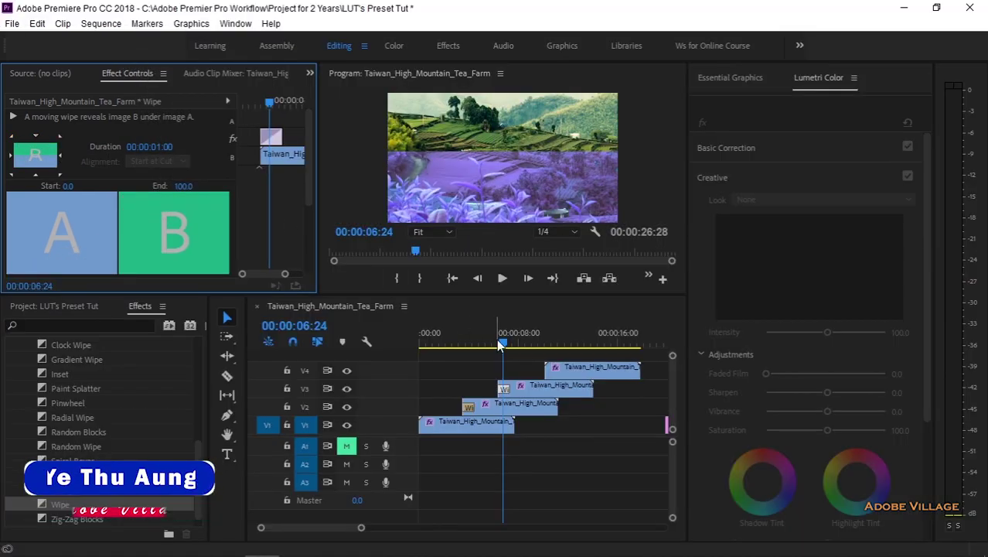
{"action": "left_click", "coordinate": [551, 344]}
Add a Wipe from the left to the V4 copy's start, then maximize the Program Monitor at 00:00:00:00
{"action": "left_click", "coordinate": [119, 477]}
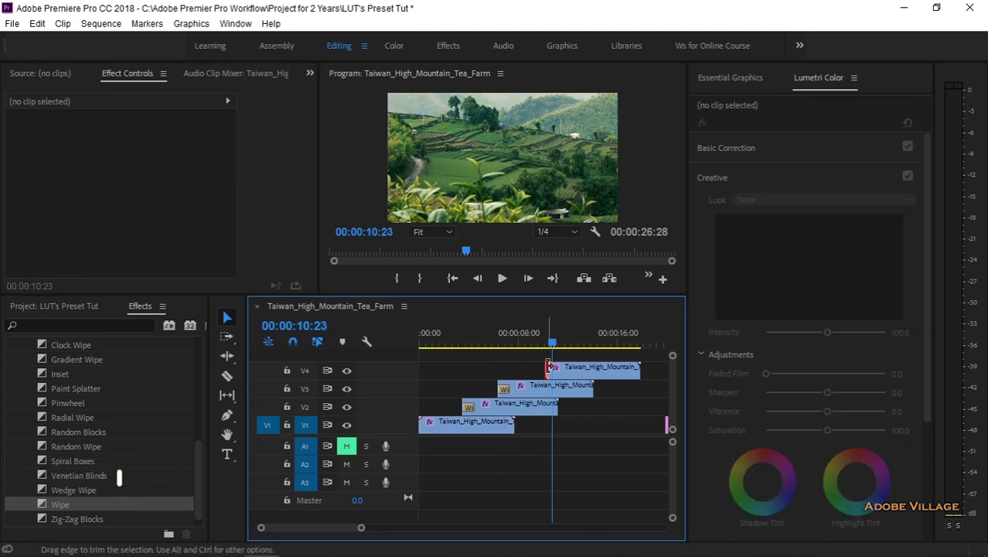
{"action": "left_click_drag", "start_coordinate": [194, 501], "coordinate": [556, 368]}
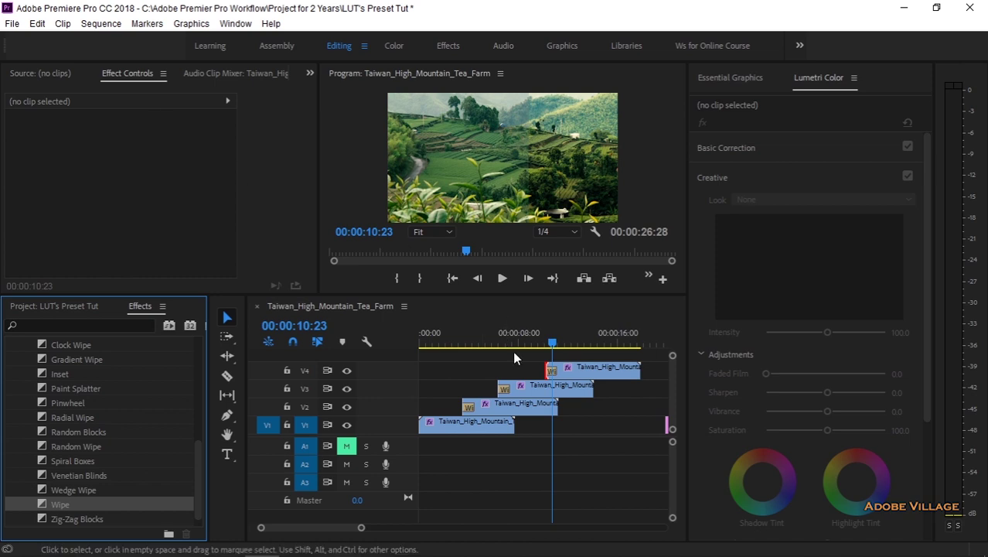
{"action": "left_click", "coordinate": [551, 371]}
{"action": "left_click", "coordinate": [551, 372]}
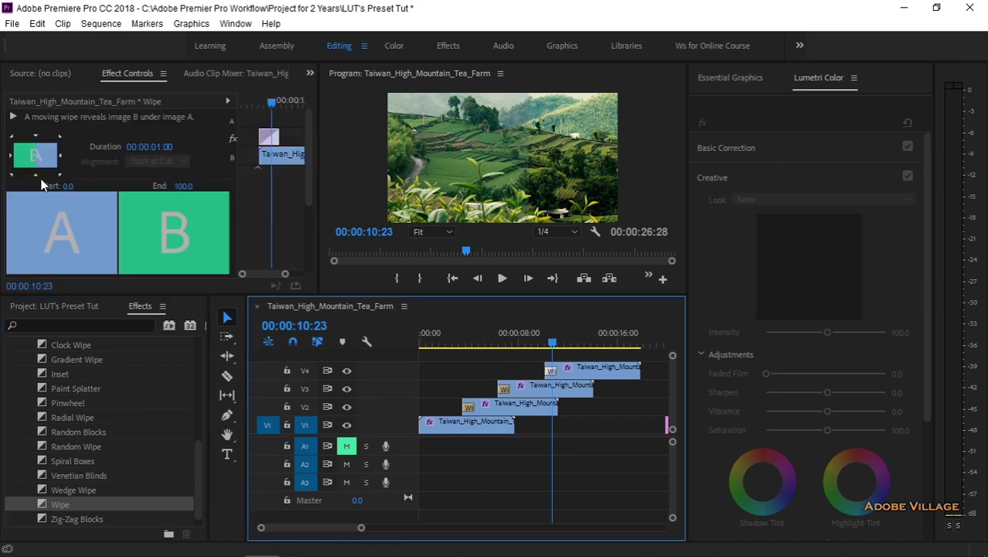
{"action": "left_click", "coordinate": [17, 163]}
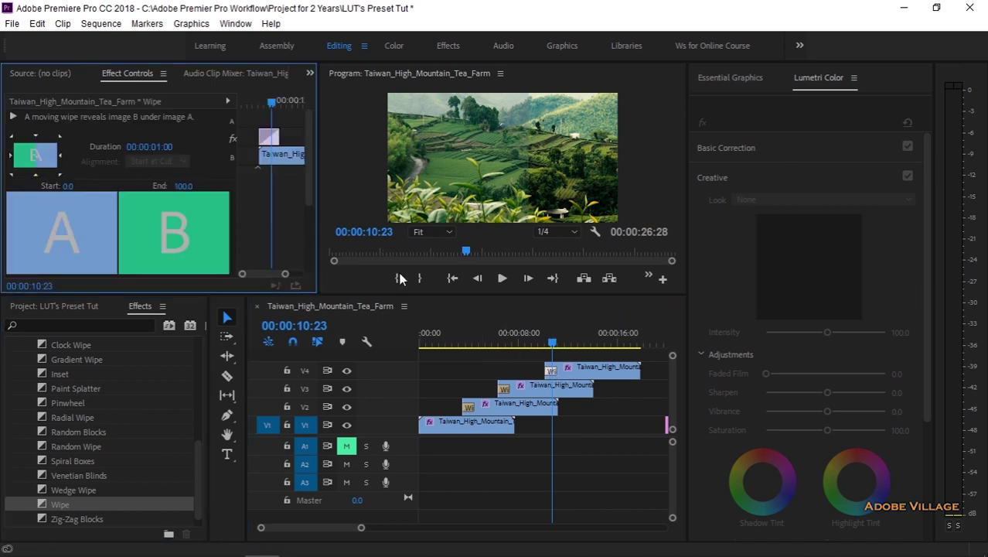
{"action": "key", "text": "Home"}
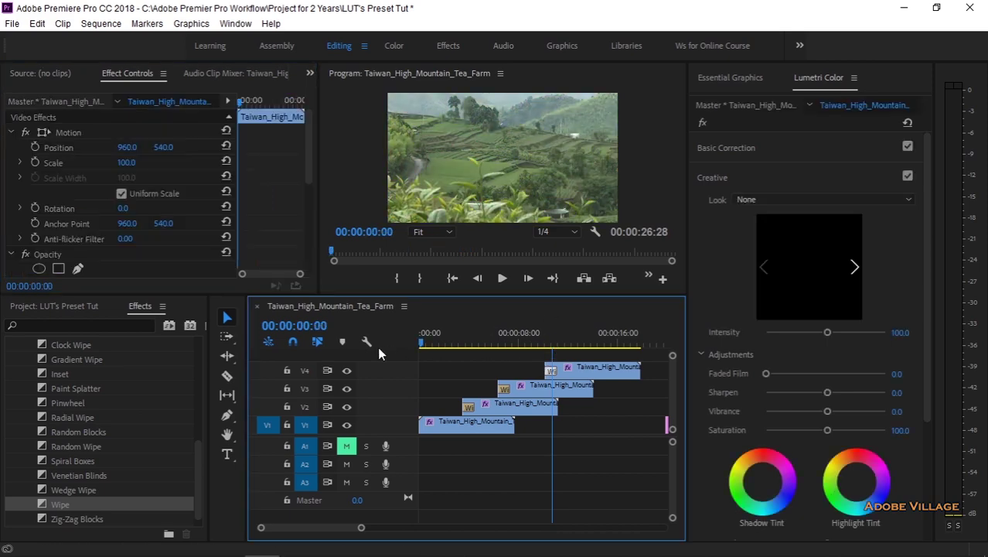
{"action": "key", "text": "grave"}
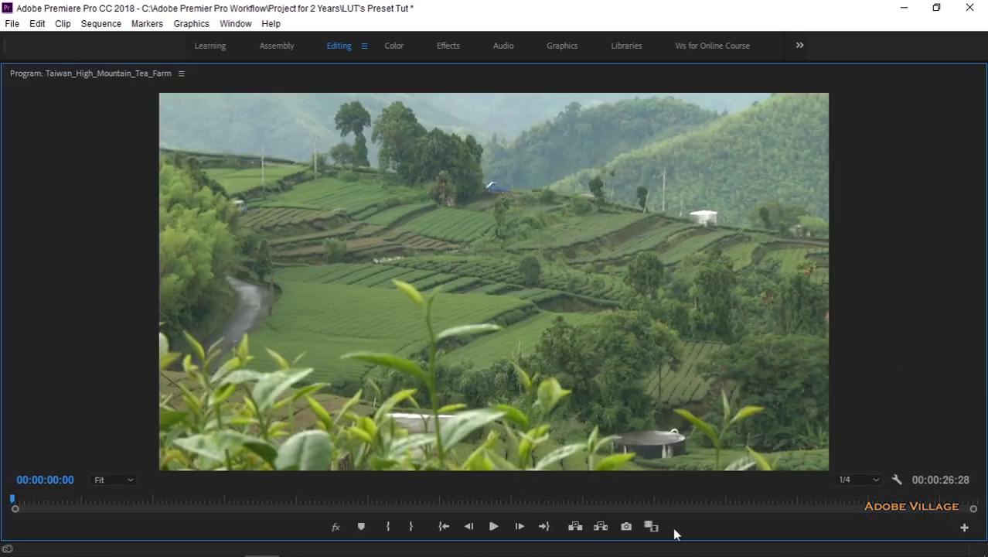
Set playback resolution to Full and play the sequence until 00:00:04:05
{"action": "left_click", "coordinate": [857, 479]}
{"action": "left_click", "coordinate": [855, 401]}
{"action": "left_click", "coordinate": [494, 526]}
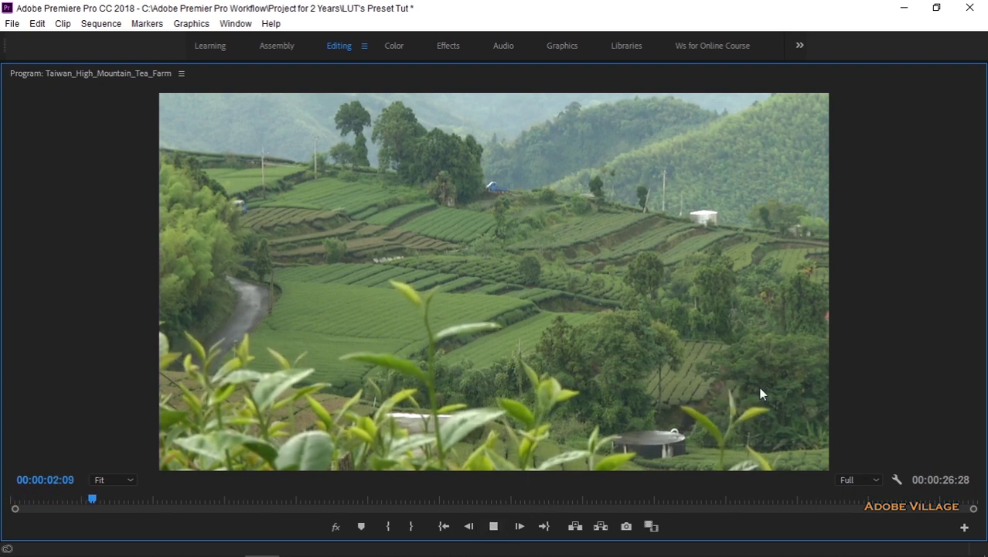
{"action": "left_click", "coordinate": [493, 525]}
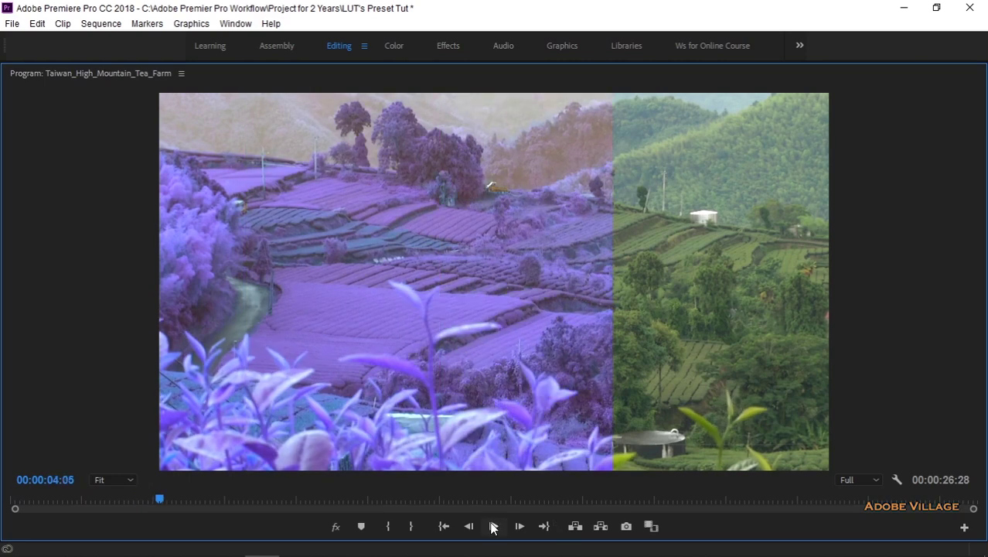
{"action": "key", "text": "grave"}
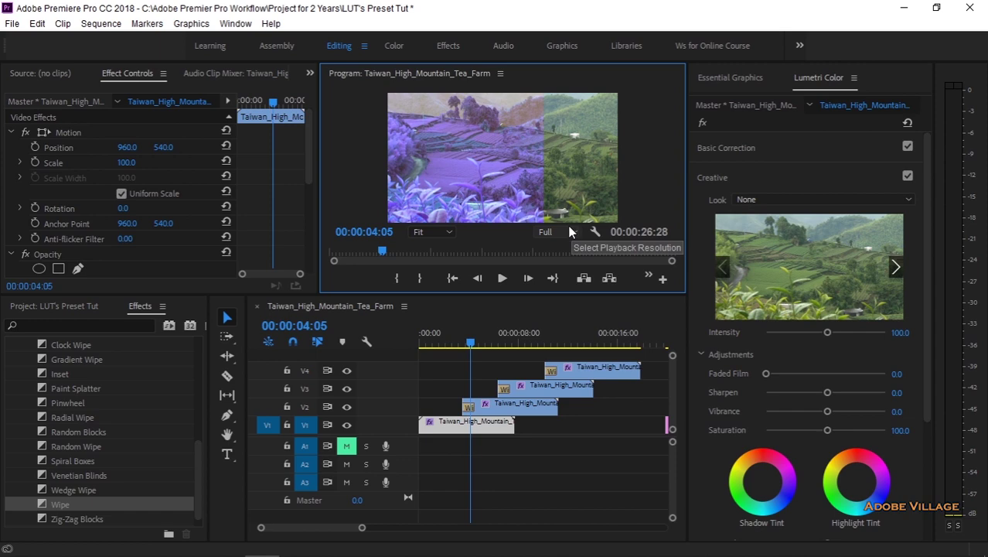
{"action": "key", "text": "grave"}
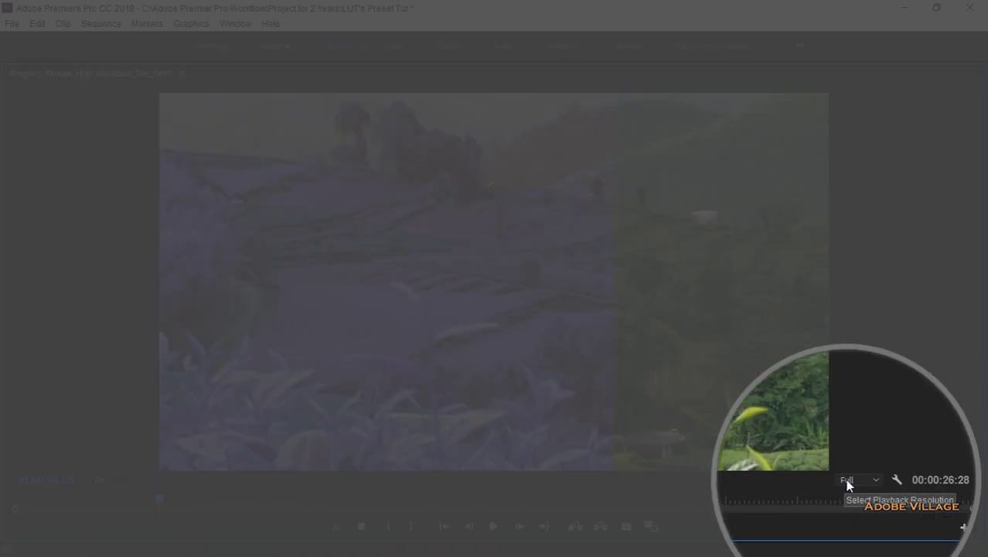
Switch playback resolution to 1/4 and back to Full, then play from the sequence start
{"action": "left_click", "coordinate": [845, 479]}
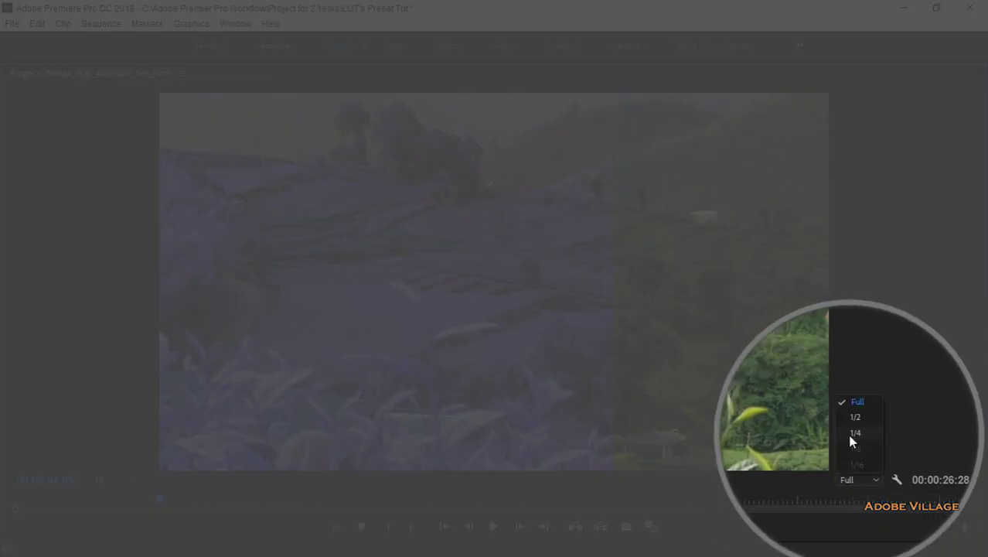
{"action": "left_click", "coordinate": [848, 433]}
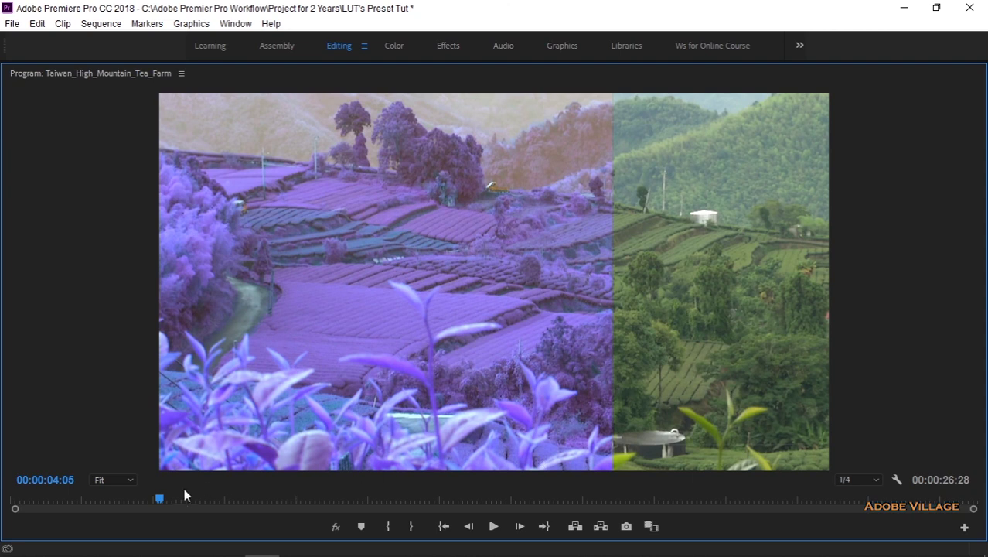
{"action": "left_click_drag", "start_coordinate": [161, 501], "coordinate": [39, 501]}
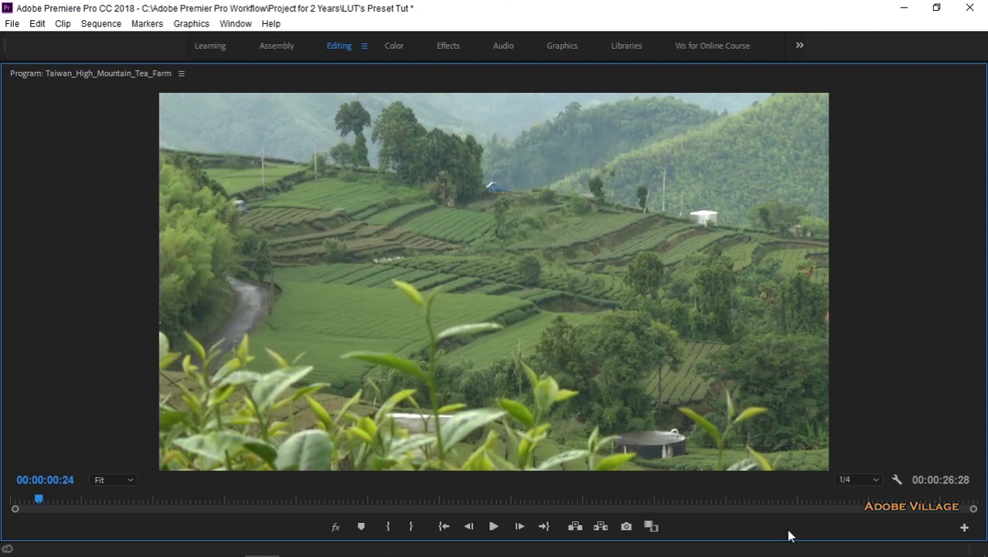
{"action": "left_click", "coordinate": [863, 478]}
{"action": "left_click", "coordinate": [859, 401]}
{"action": "left_click_drag", "start_coordinate": [35, 499], "coordinate": [15, 498]}
{"action": "left_click", "coordinate": [493, 526]}
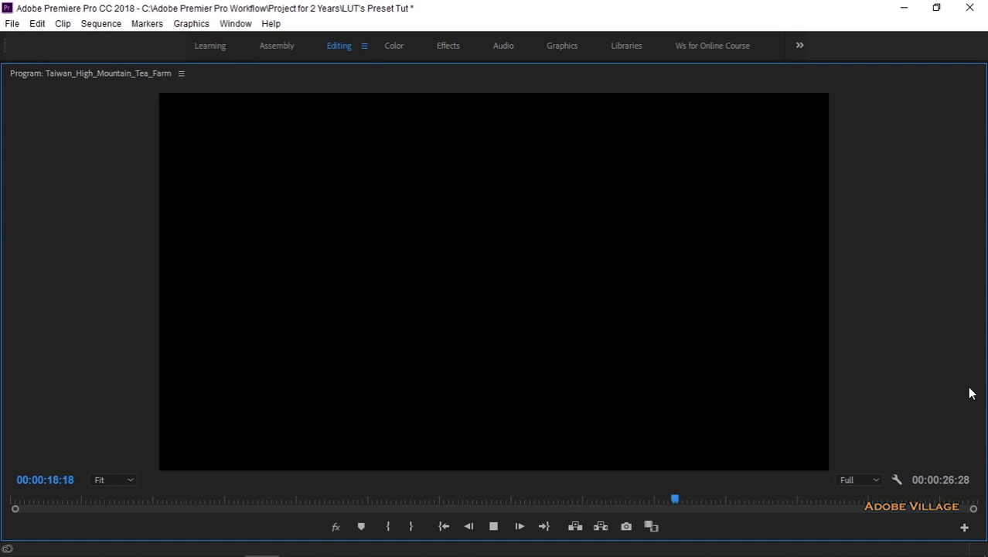
Replay full-screen from 00:00:20:22 through the wipe into the wheat-field shot, stopping at 00:00:24:28
{"action": "key", "text": "space"}
{"action": "key", "text": "grave"}
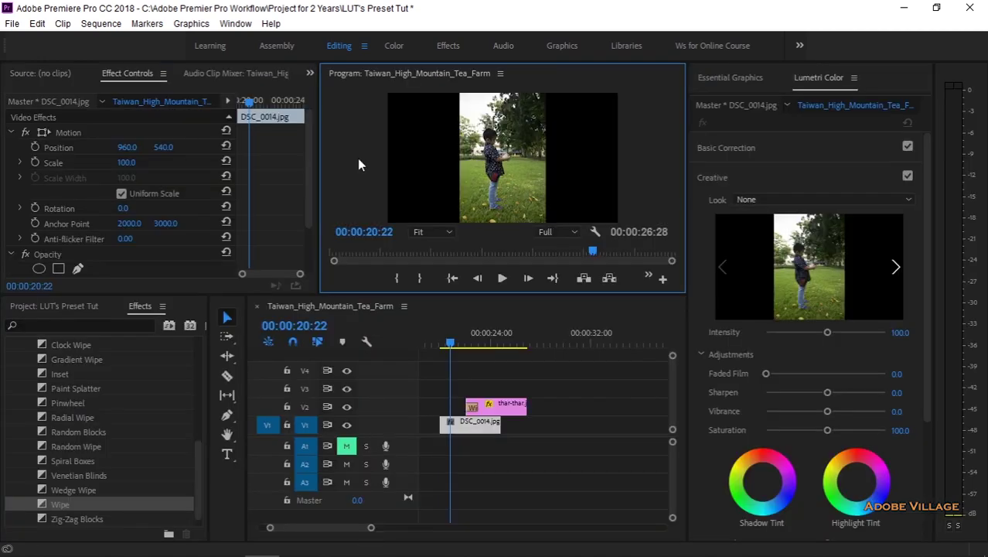
{"action": "key", "text": "grave"}
{"action": "left_click", "coordinate": [493, 527]}
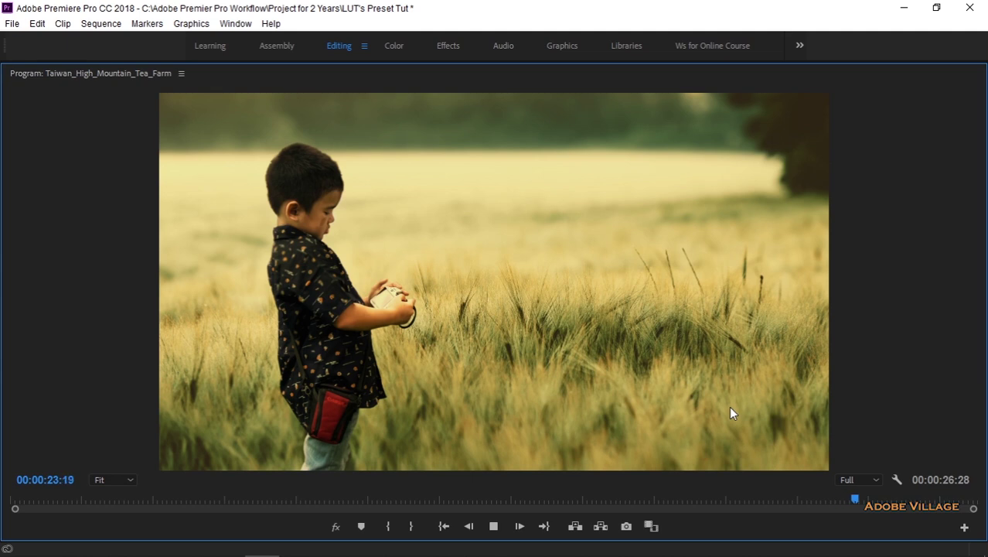
{"action": "key", "text": "grave"}
{"action": "left_click", "coordinate": [501, 278]}
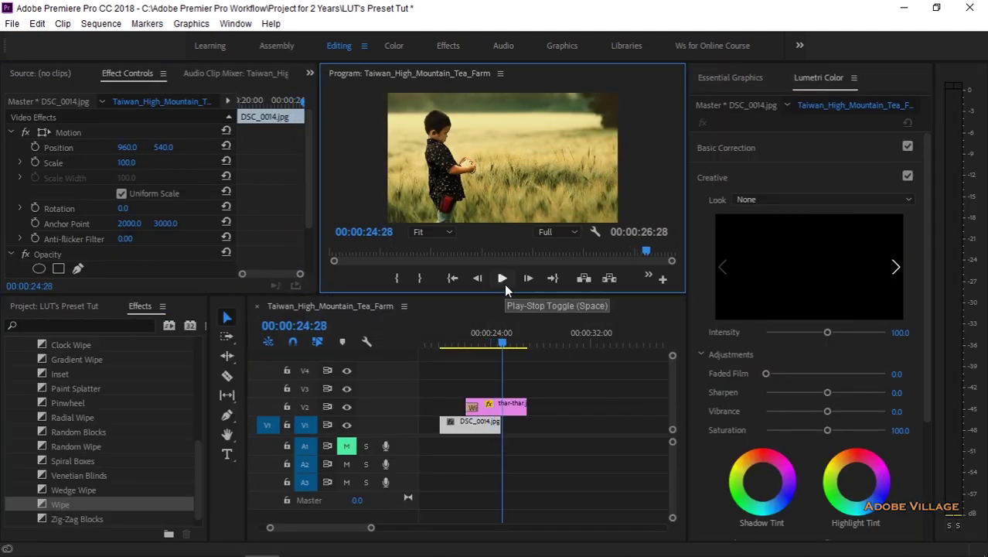